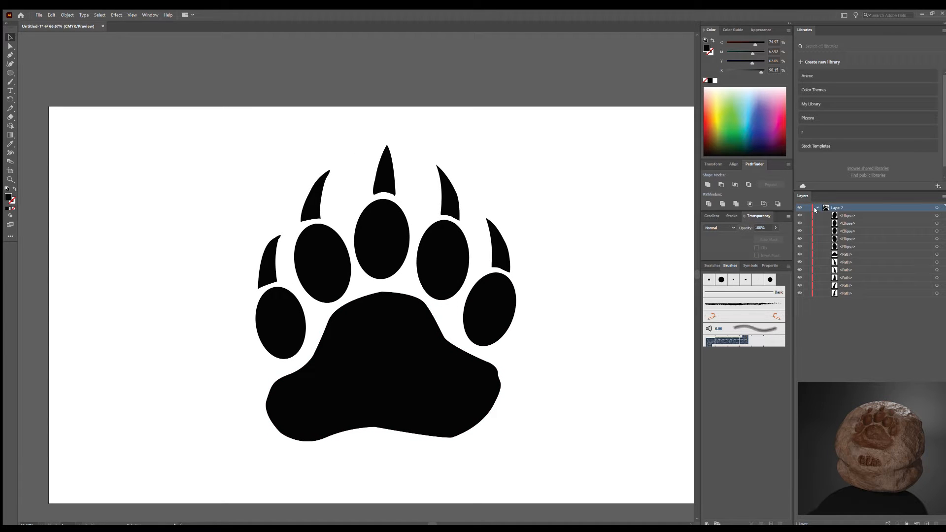
- Select all the bear paw artwork on its layer
left_click(936, 207)
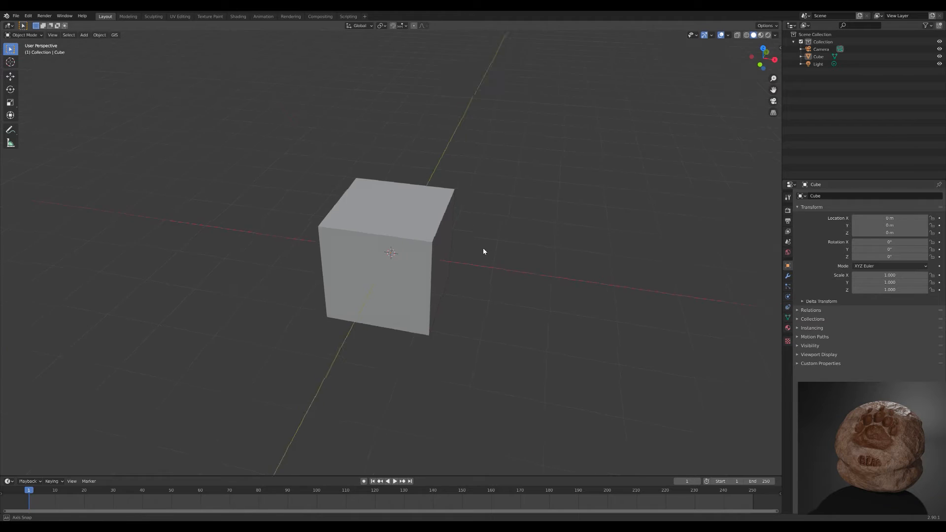
- Switch to Blender and delete the default cube from the scene
middle_click_drag(483, 247, 423, 251)
left_click(411, 274)
key("x")
left_click(412, 274)
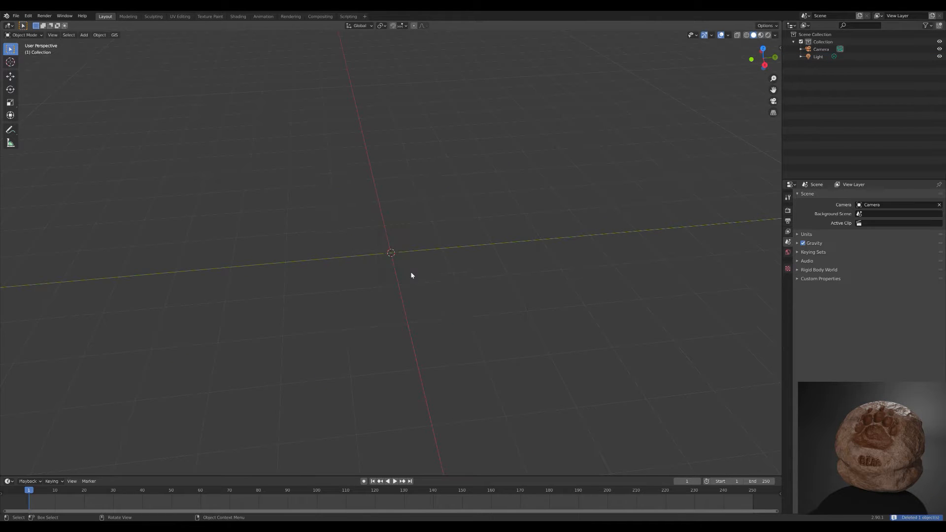
- Import the bear claw paw drawing as a Scalable Vector Graphics (.svg) file
left_click(16, 16)
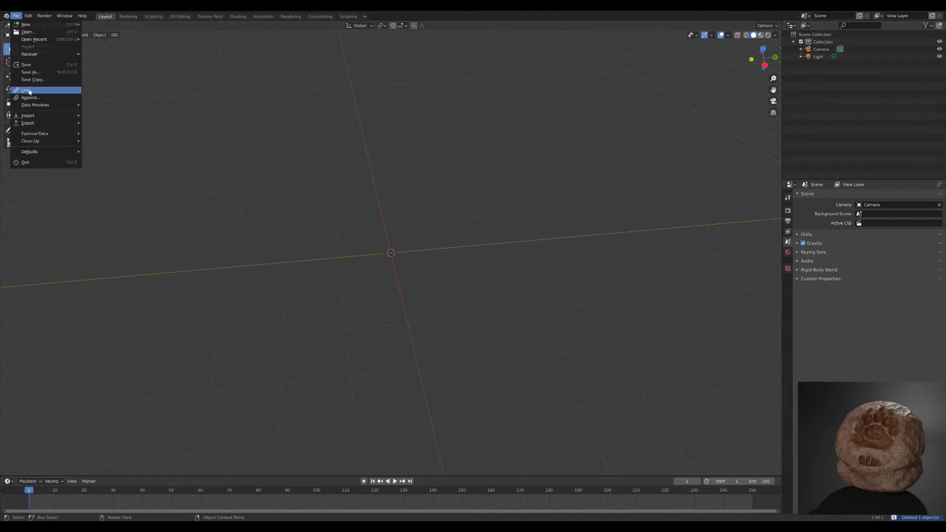
mouse_move(39, 120)
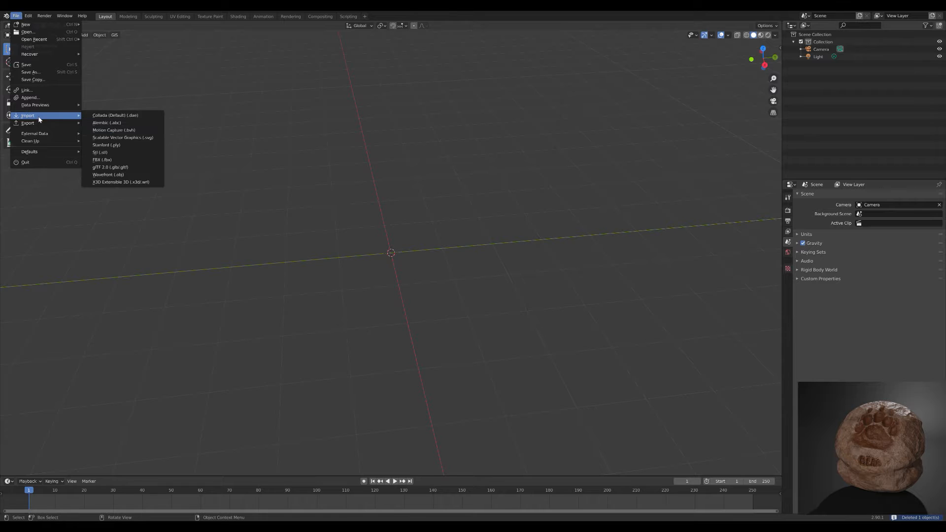
left_click(125, 137)
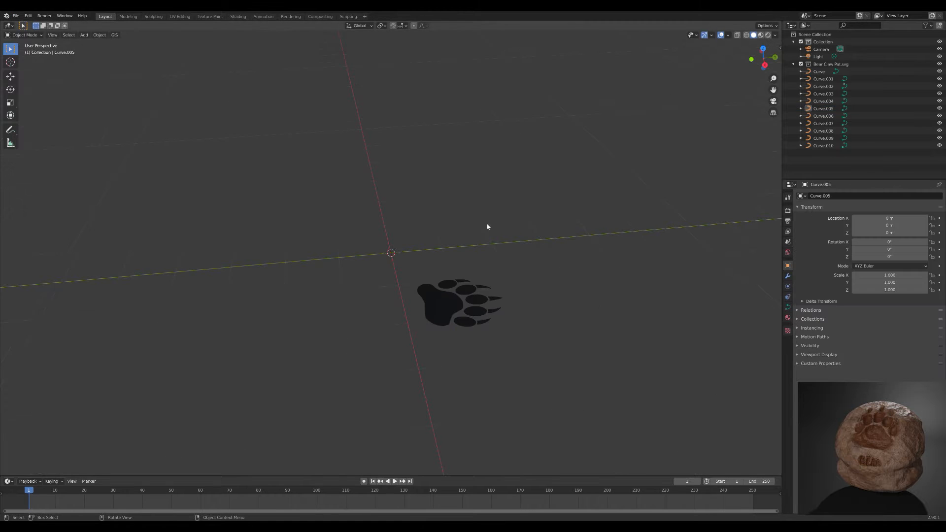
- Select all the imported paw curves and scale them up to about 9.9
left_click_drag(570, 271, 345, 393)
key("s")
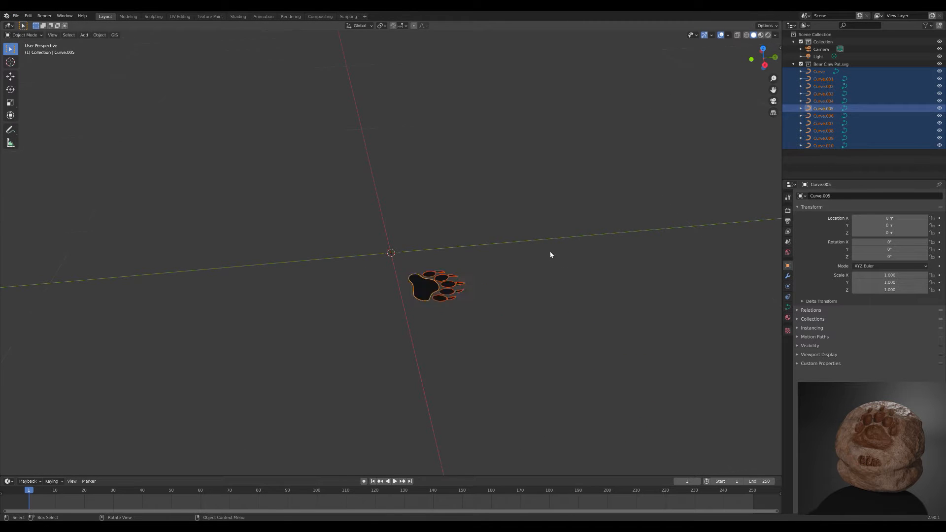
left_click(169, 390)
scroll(276, 369, "down", 4)
- Set the origin of each selected paw curve to the centre of its own shape
left_click(100, 34)
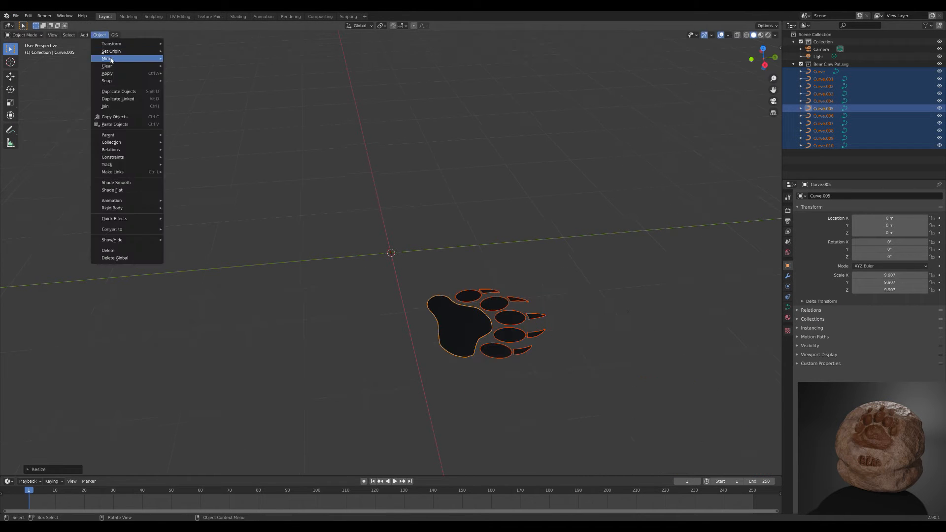
mouse_move(125, 51)
left_click(219, 74)
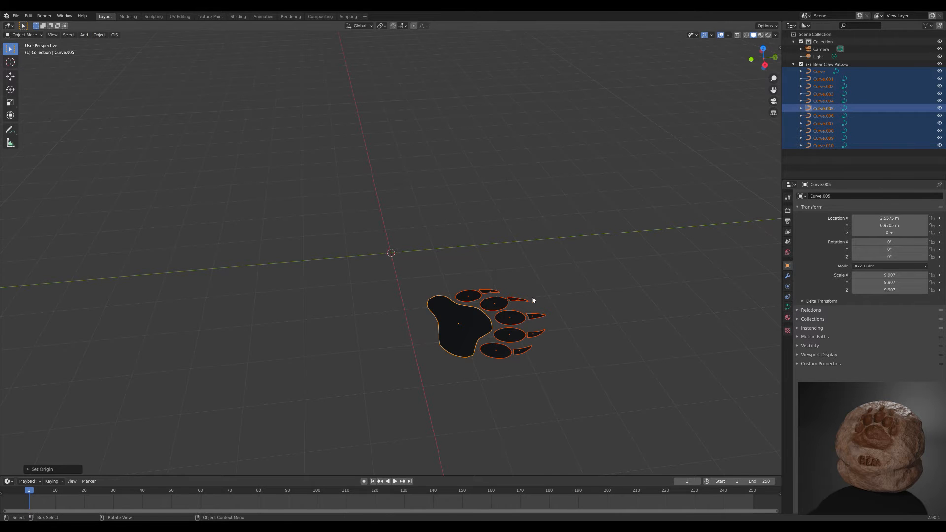
- Scale the paw curves up to about 37 and hide the bear claw SVG collection
key("s")
left_click(672, 324)
left_click(671, 325)
scroll(533, 311, "down", 7)
middle_click_drag(473, 307, 621, 286)
left_click(794, 64)
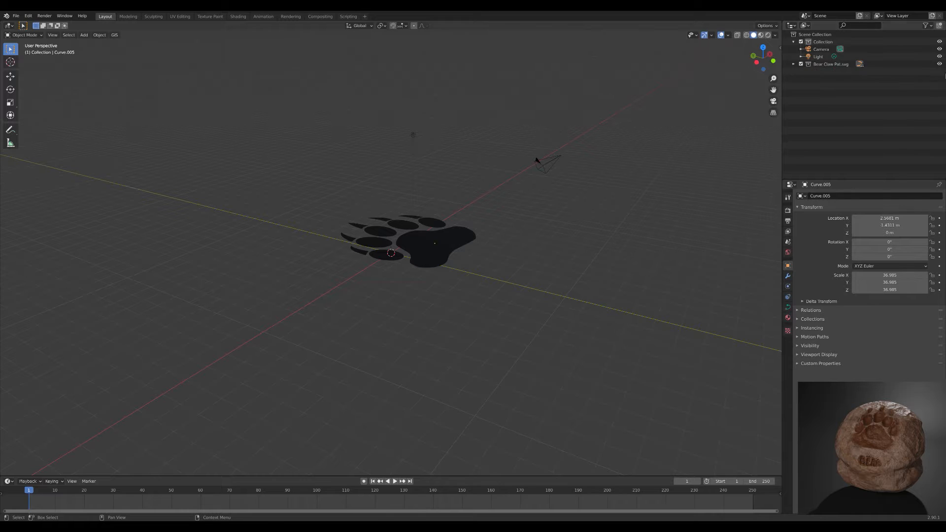
left_click(939, 64)
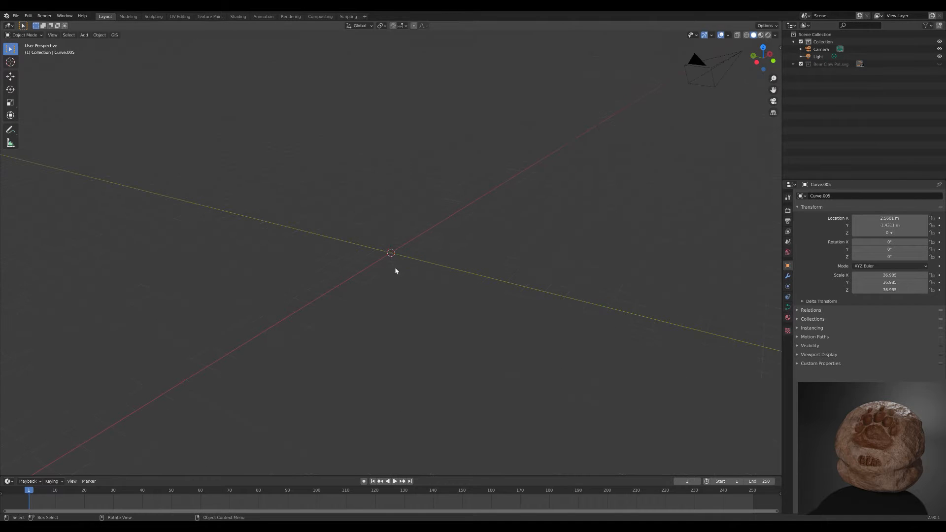
- Add a cube mesh at the scene origin and give it smooth shading
key("shift+a")
mouse_move(404, 262)
left_click(431, 271)
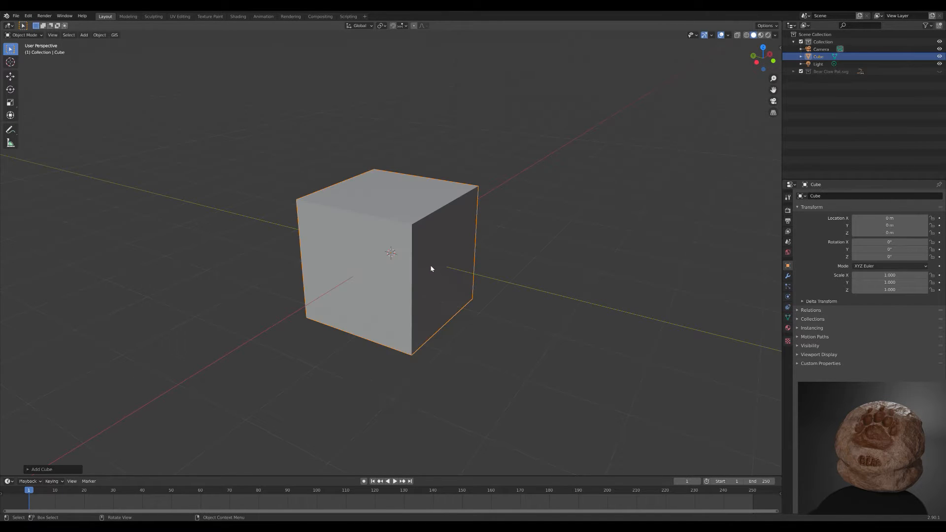
right_click(422, 260)
right_click(409, 260)
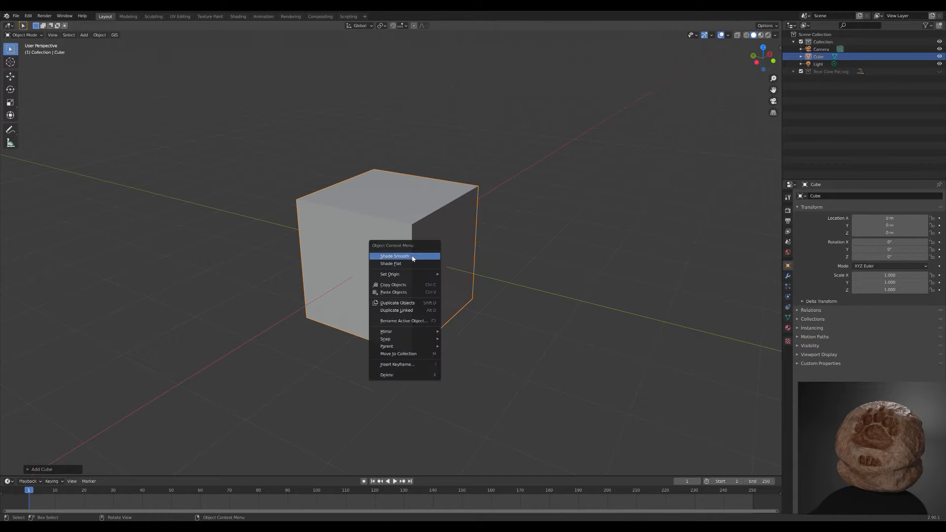
left_click(418, 257)
- Add a Subdivision Surface modifier to the cube and set its viewport level to 3
left_click(788, 276)
left_click(845, 196)
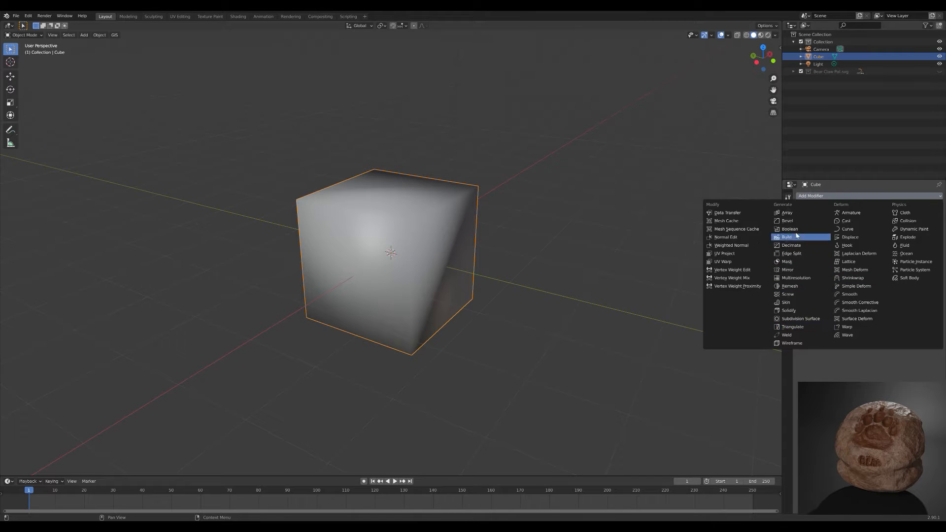
left_click(801, 318)
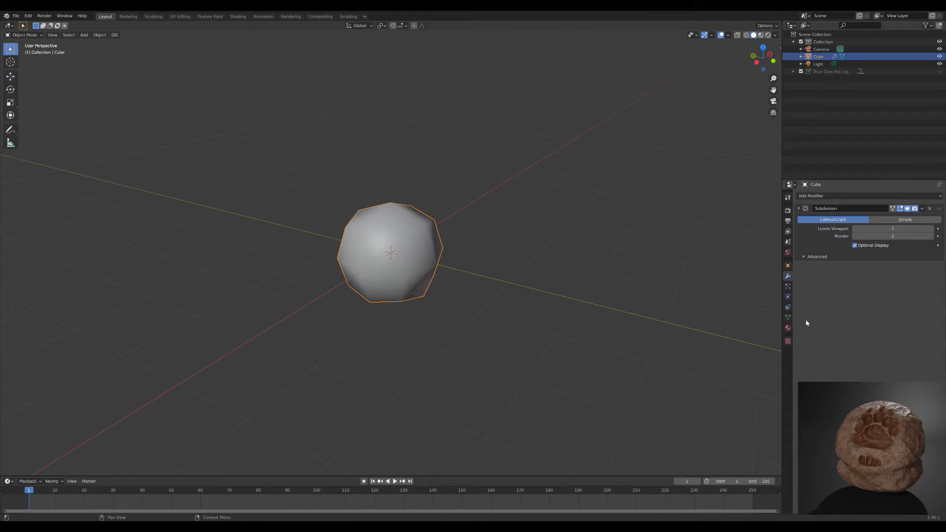
left_click(931, 228)
left_click(931, 229)
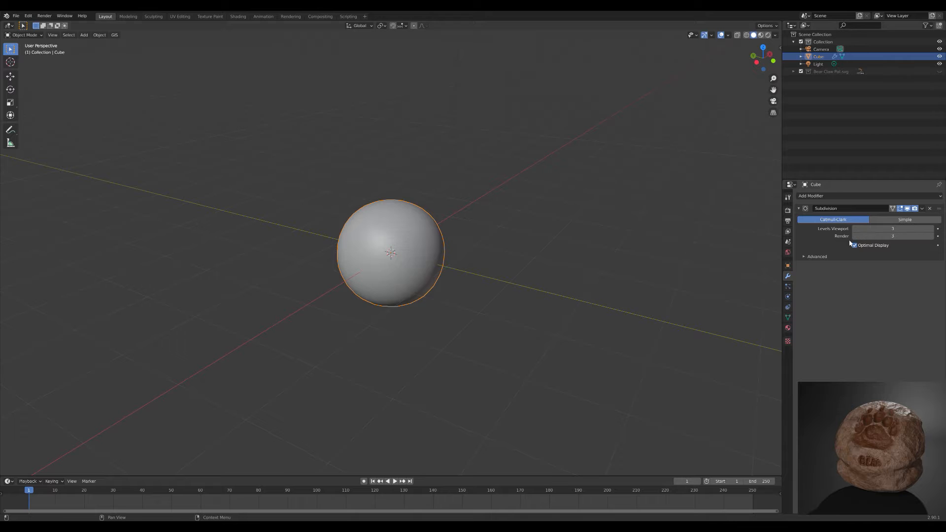
- In Edit Mode, scale the cube's mesh wider horizontally to form a flattened ellipsoid
key("Tab")
key("s")
key("z")
left_click(465, 264)
key("Tab")
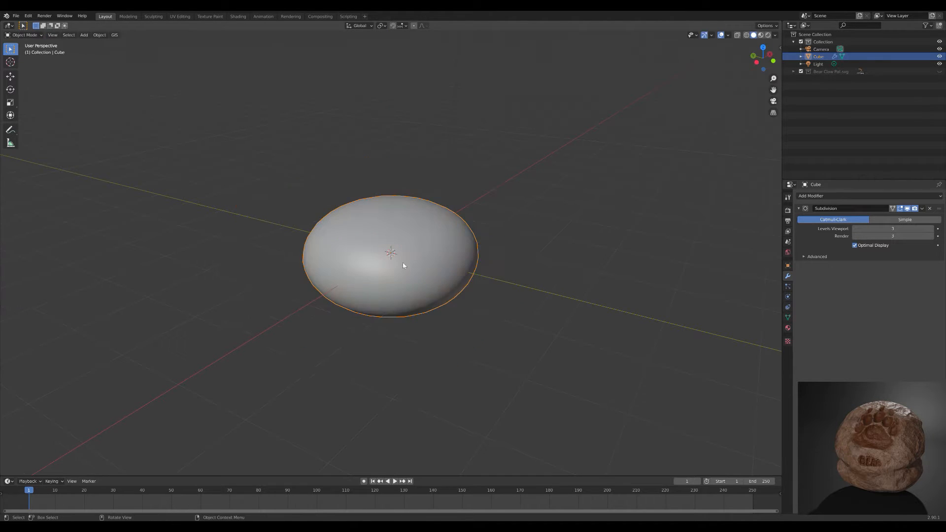
- Make a copy of the ellipsoid and move it up along the Z axis above the original
key("ctrl+c")
key("ctrl+v")
key("g")
key("z")
left_click(446, 260)
left_click(456, 270)
key("s")
key("z")
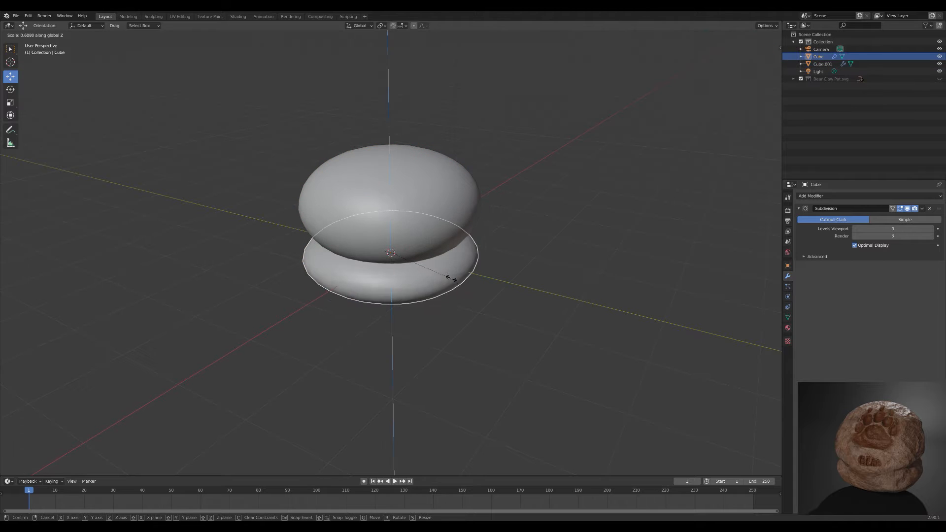
key("shift+z")
right_click(494, 247)
- Rescale the upper ellipsoid along the Z axis and move it upward
left_click(394, 222)
key("s")
key("z")
left_click(394, 189)
left_click_drag(390, 184, 390, 166)
- Rotate the upper ellipsoid about the X axis until it is clearly tilted over the lower one
key("r")
key("x")
left_click(437, 250)
middle_click_drag(486, 261, 522, 244)
scroll(419, 217, "down", 2)
left_click(392, 183)
middle_click_drag(391, 182, 429, 238)
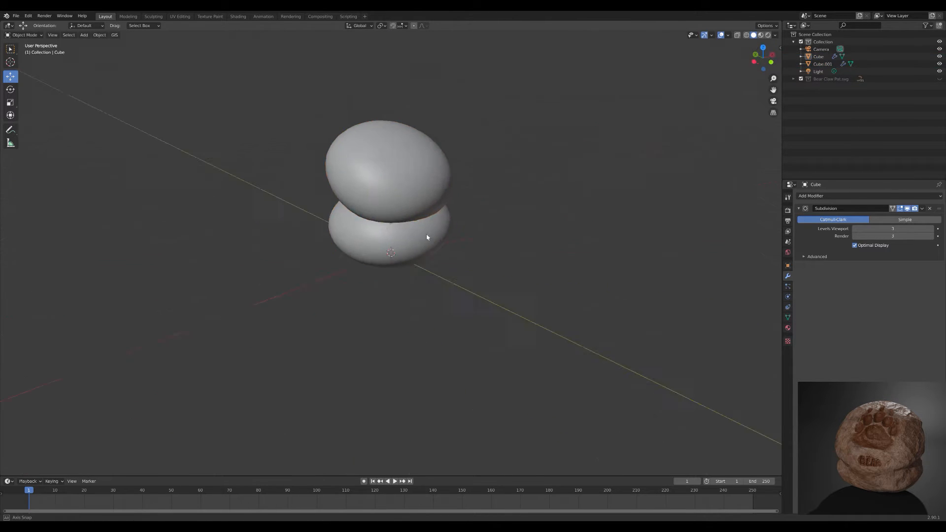
scroll(448, 345, "up", 3)
key("r")
key("x")
left_click(412, 297)
- Move the tilted upper ellipsoid along the Z and Y axes so it rests against the lower one
left_click_drag(364, 217, 363, 186)
left_click_drag(328, 214, 384, 216)
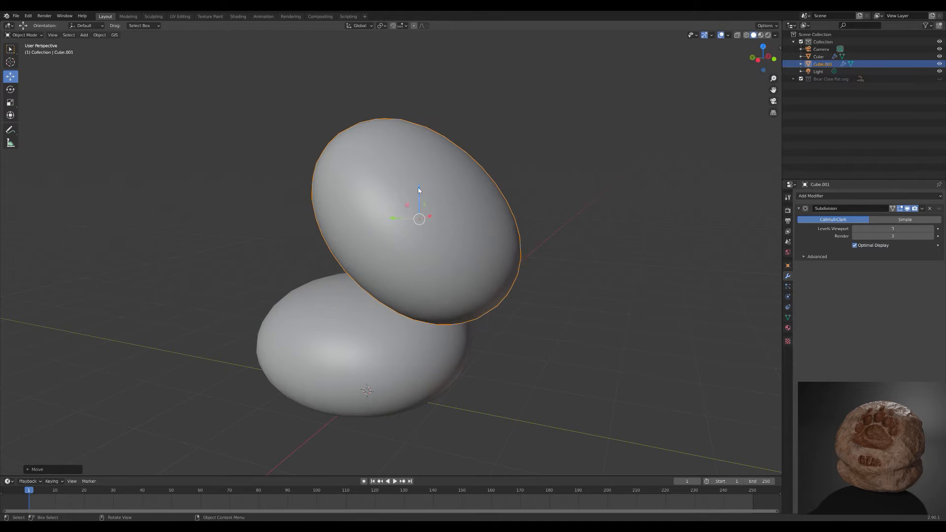
left_click_drag(418, 189, 417, 214)
left_click_drag(381, 241, 371, 240)
left_click(599, 262)
middle_click_drag(598, 262, 502, 308)
left_click(394, 237)
left_click(247, 157)
- Rescale the lower ellipsoid uniformly and along the Y axis
left_click(311, 340)
key("s")
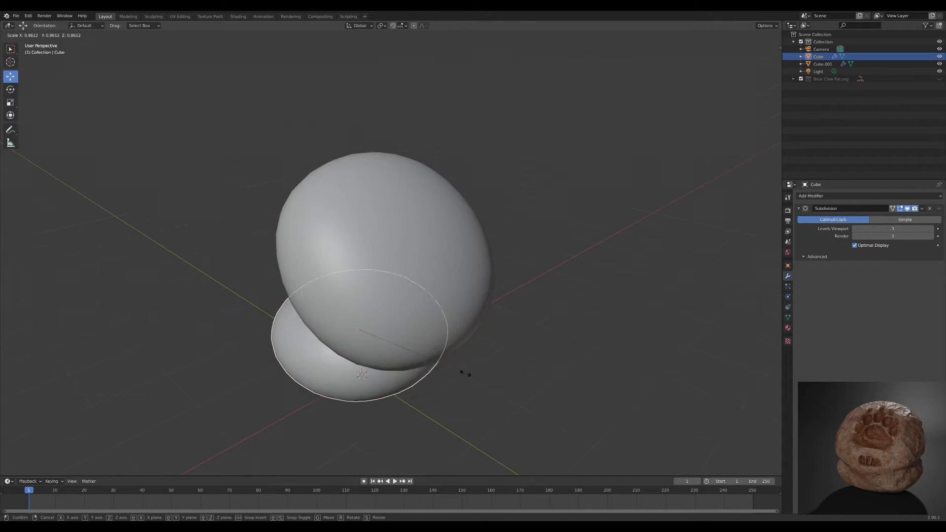
left_click(445, 349)
middle_click_drag(444, 349, 493, 310)
key("s")
key("y")
left_click(433, 338)
middle_click_drag(434, 338, 521, 359)
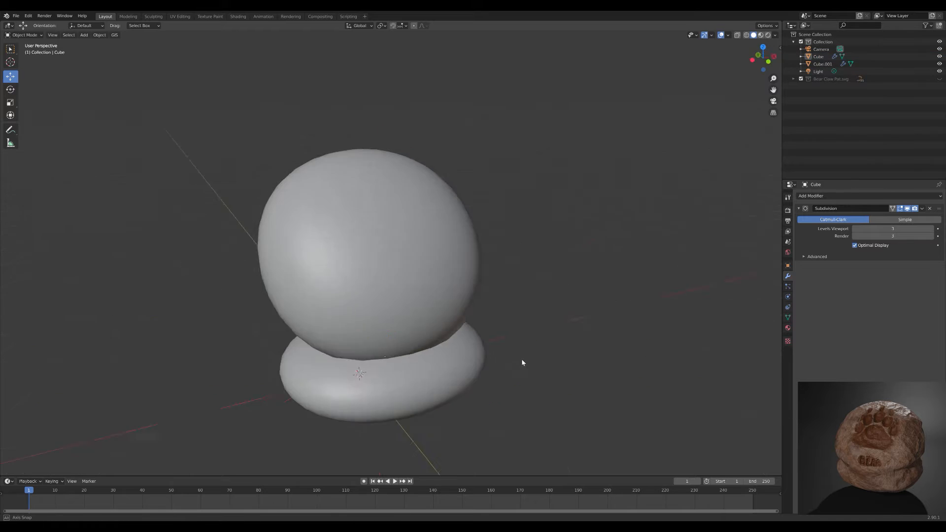
- Move the upper ellipsoid vertically and sideways so it overlaps the lower one
left_click(380, 244)
key("g")
key("z")
left_click_drag(455, 263, 456, 269)
left_click(641, 374)
middle_click_drag(641, 374, 539, 391)
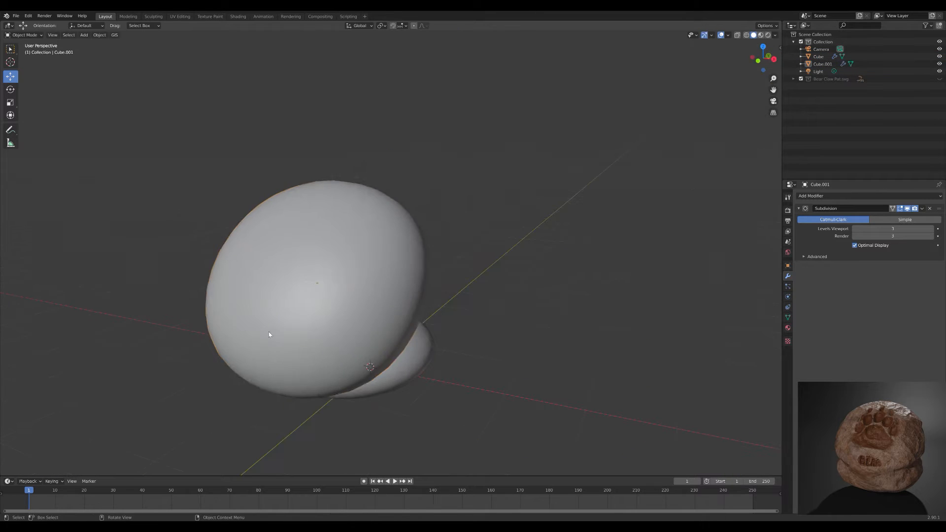
left_click(268, 332)
left_click_drag(323, 286, 340, 275)
left_click(340, 412)
middle_click_drag(340, 411, 411, 396)
- Apply the Subdivision modifier on both the lower and the upper ellipsoid
left_click(411, 396)
left_click(922, 208)
left_click(921, 216)
left_click(433, 306)
left_click(922, 209)
left_click(921, 216)
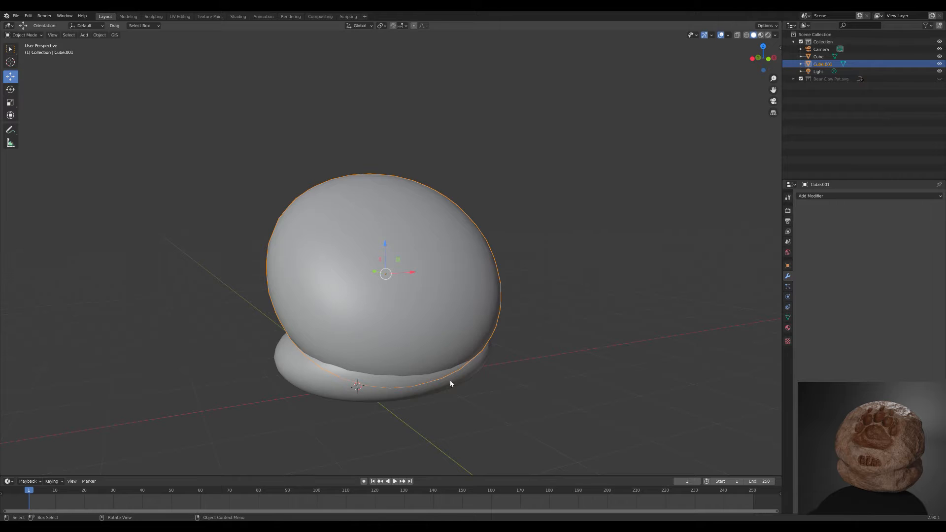
- Add a Boolean modifier to the upper ellipsoid, using the lower Cube as its object and Union as the operation
left_click(330, 377)
left_click(468, 340)
left_click(911, 196)
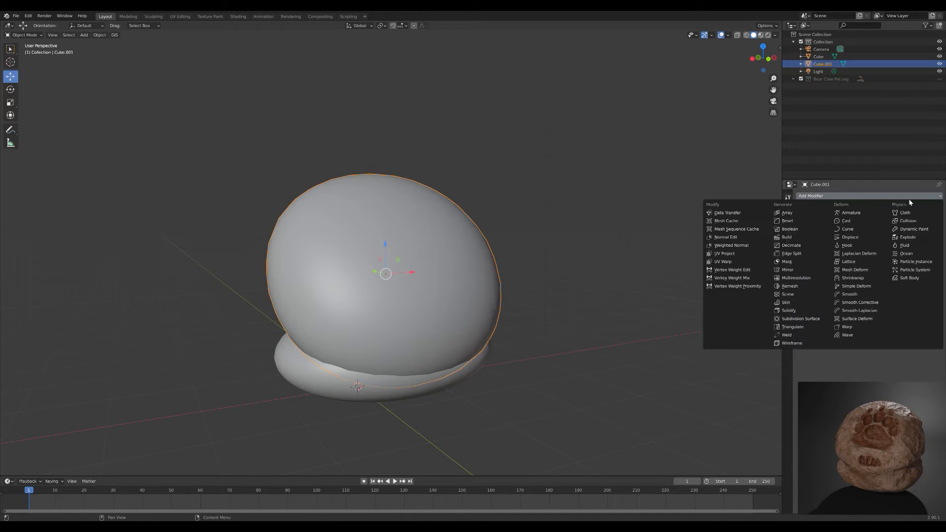
left_click(804, 230)
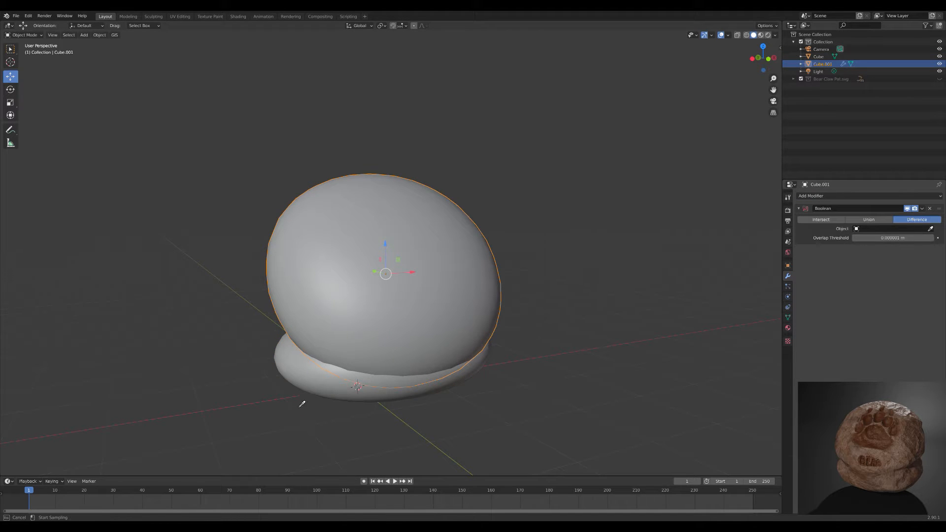
left_click(323, 382)
left_click(857, 220)
left_click(839, 220)
left_click(859, 221)
left_click(821, 220)
left_click(868, 220)
middle_click_drag(477, 363, 498, 357)
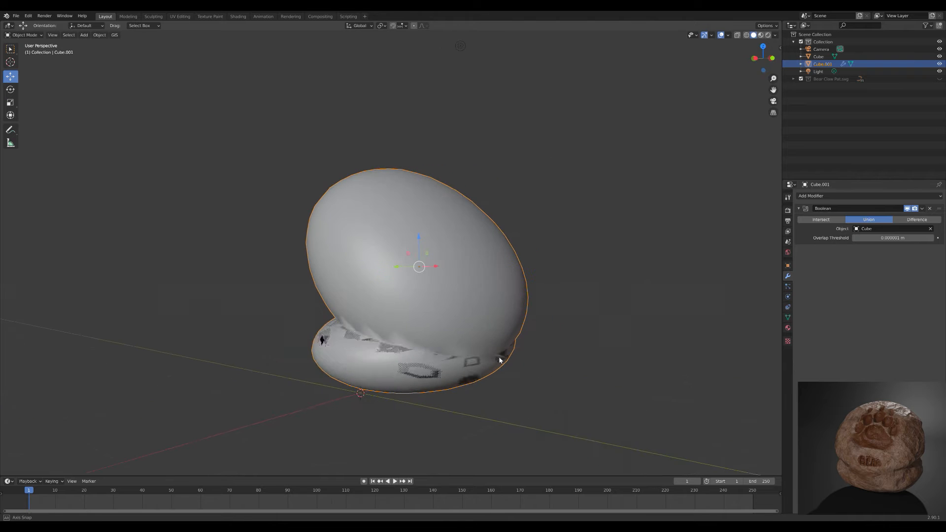
- Add a Subdivision Surface modifier after the Boolean, try the Simple type and return it to Catmull-Clark
left_click(871, 197)
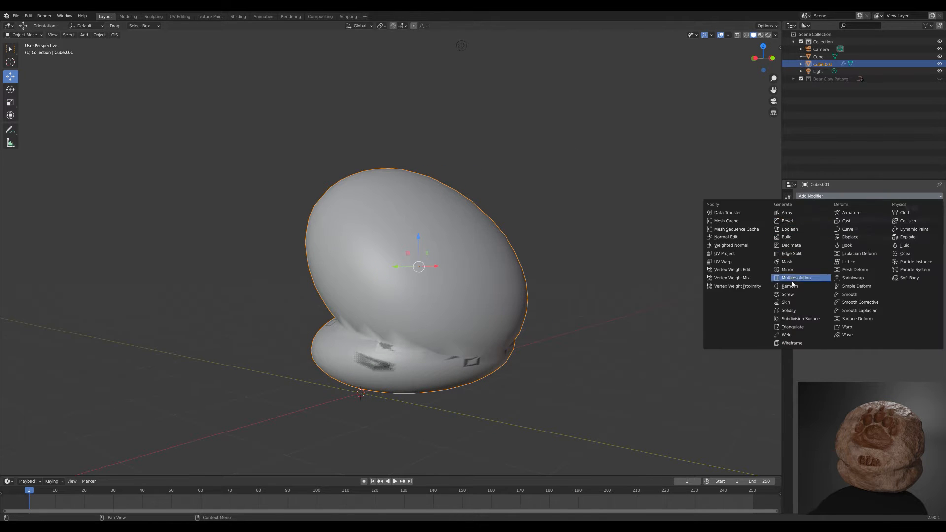
left_click(800, 319)
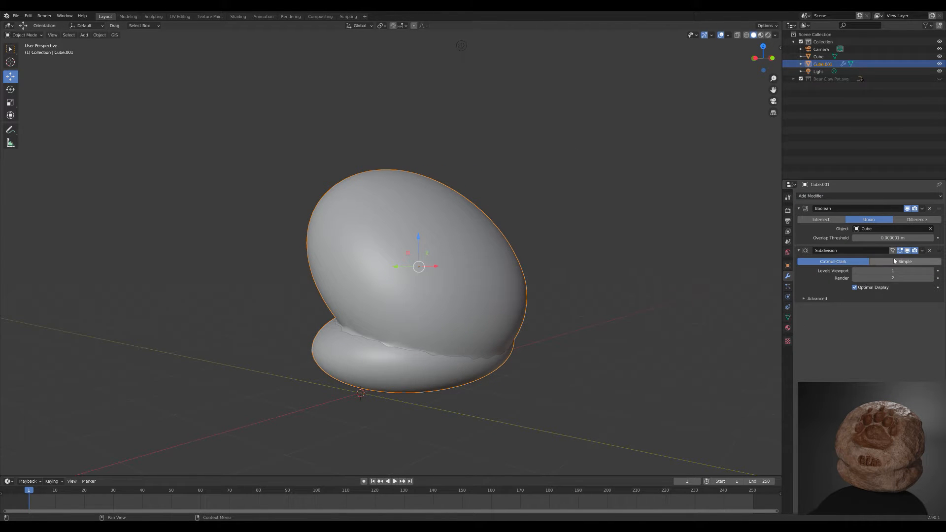
left_click_drag(938, 251, 919, 264)
left_click(904, 264)
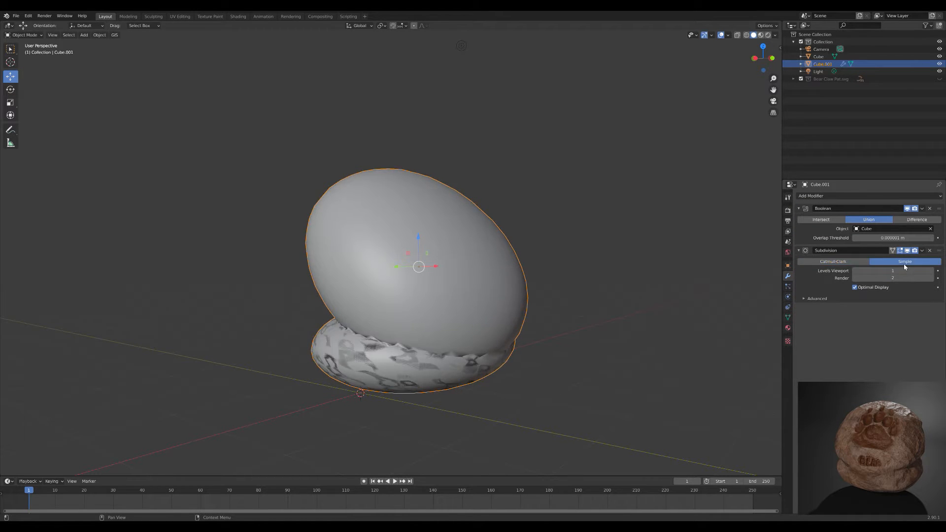
left_click(825, 262)
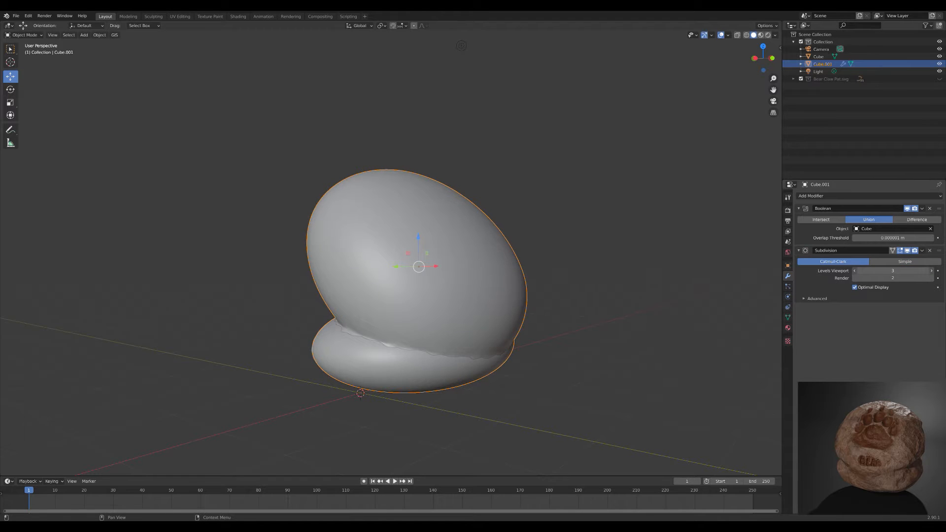
- Adjust the Subdivision modifier's viewport and render levels and apply it ahead of the Boolean
left_click_drag(916, 271, 878, 271)
left_click(931, 278)
left_click(922, 250)
left_click(886, 260)
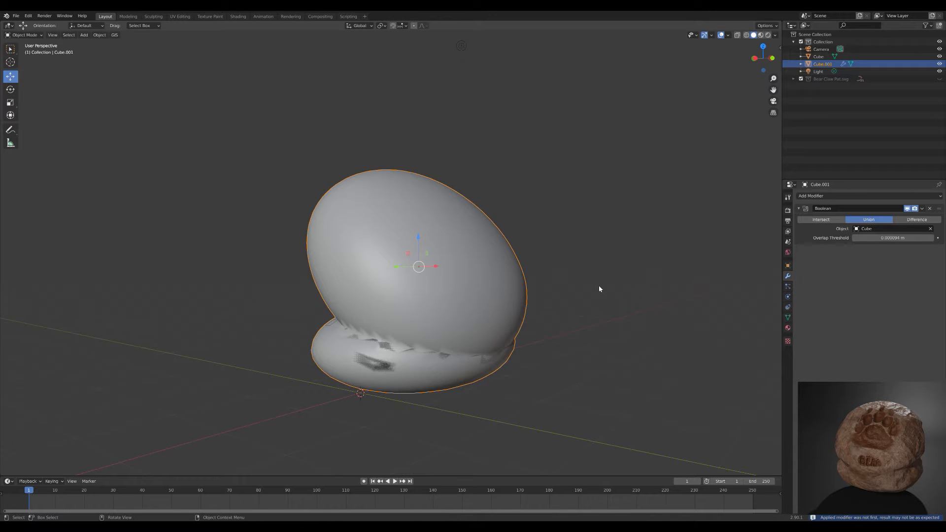
- Add another Subdivision Surface modifier with viewport level 1 to the joined shape
key("ctrl+1")
left_click(557, 348)
middle_click_drag(557, 348, 587, 353)
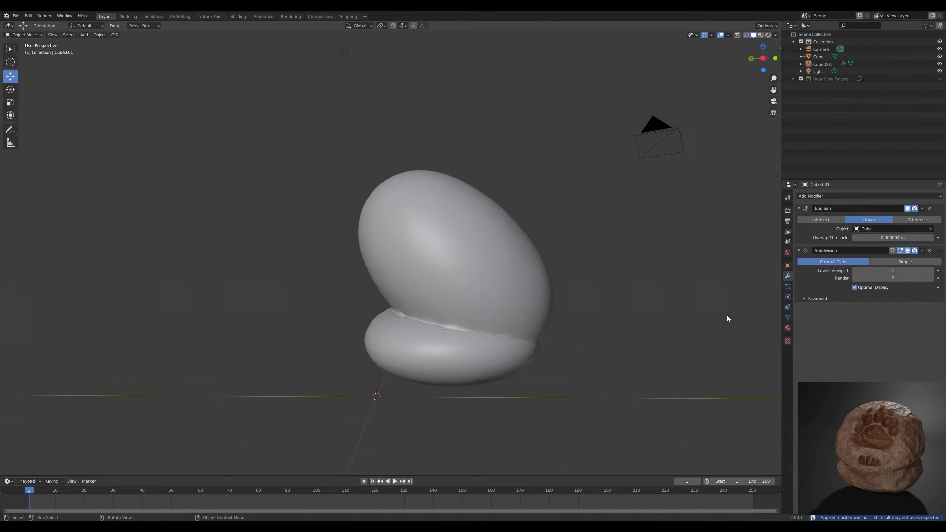
- Apply the Boolean and the Subdivision modifiers to the joined shape
left_click(929, 209)
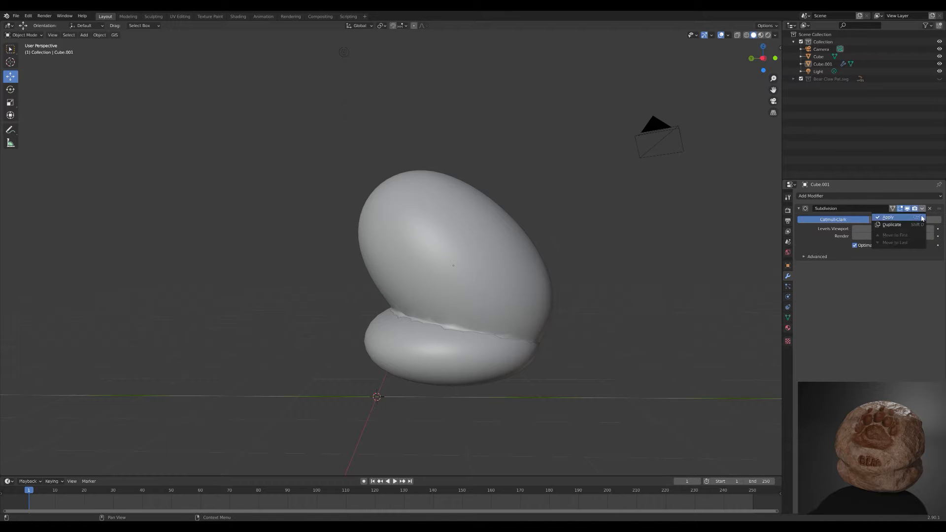
left_click(928, 209)
middle_click_drag(655, 298, 513, 344)
- Select the merged shape and switch to the Shading workspace
left_click(401, 379)
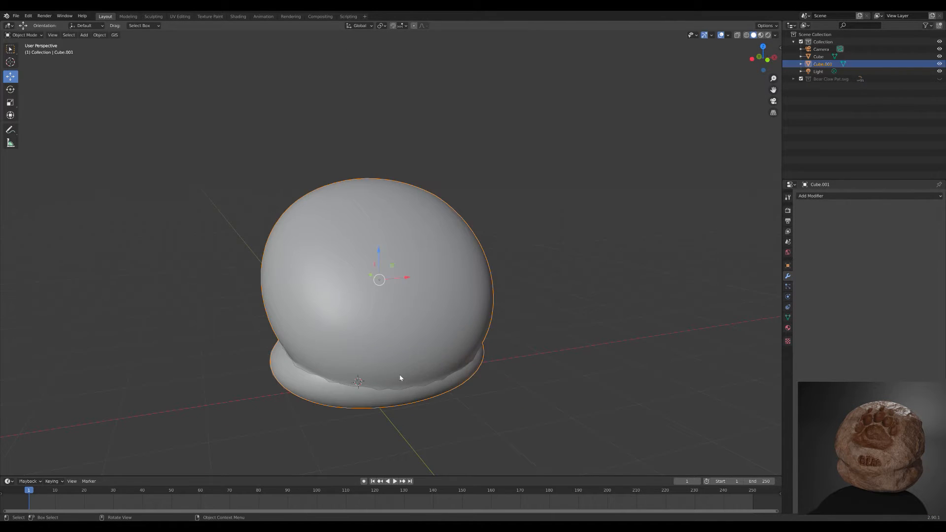
middle_click_drag(401, 380, 315, 177)
left_click(238, 16)
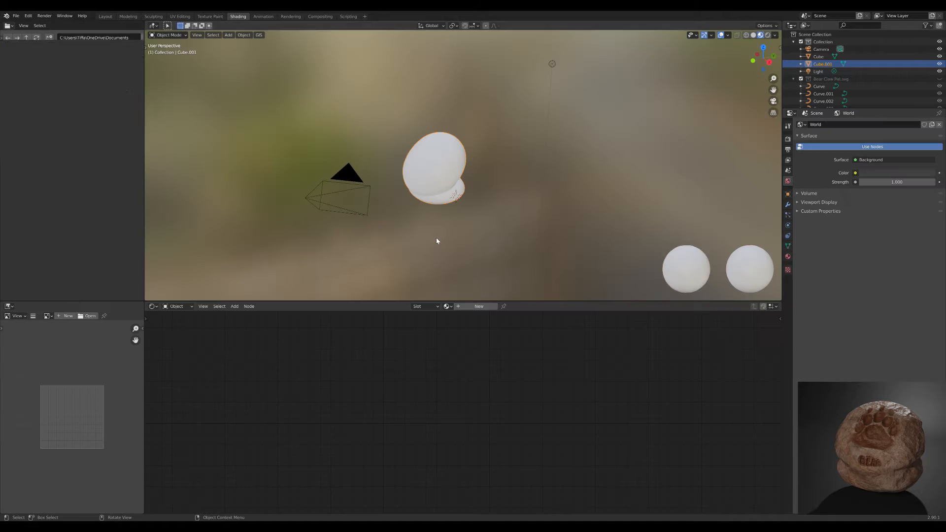
- Sculpt the seam between the rock's two merged ellipsoids with the Clay Strips and Draw brushes
left_click(153, 16)
left_click(10, 87)
left_click_drag(528, 239, 394, 217)
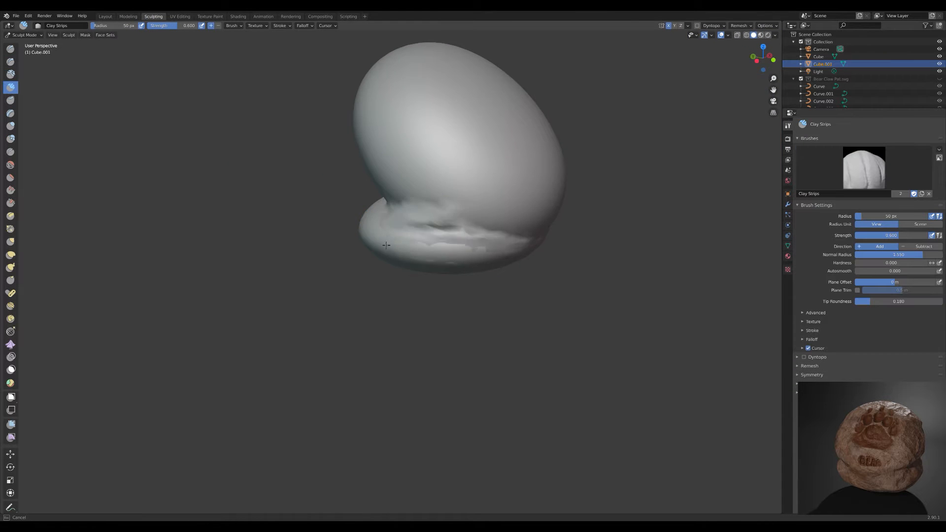
middle_click_drag(386, 246, 359, 52, "ctrl")
middle_click_drag(419, 222, 354, 217)
middle_click_drag(356, 123, 356, 176, "ctrl")
mouse_move(419, 248)
middle_mouse_down()
mouse_move(343, 209)
mouse_move(419, 197)
mouse_move(345, 231)
mouse_move(433, 192)
mouse_move(345, 241)
middle_mouse_up()
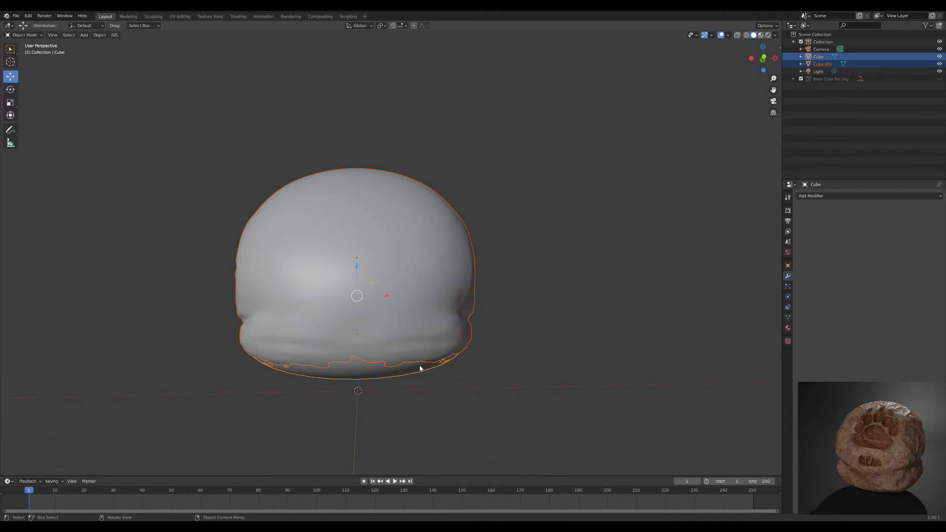
middle_click_drag(421, 369, 502, 380)
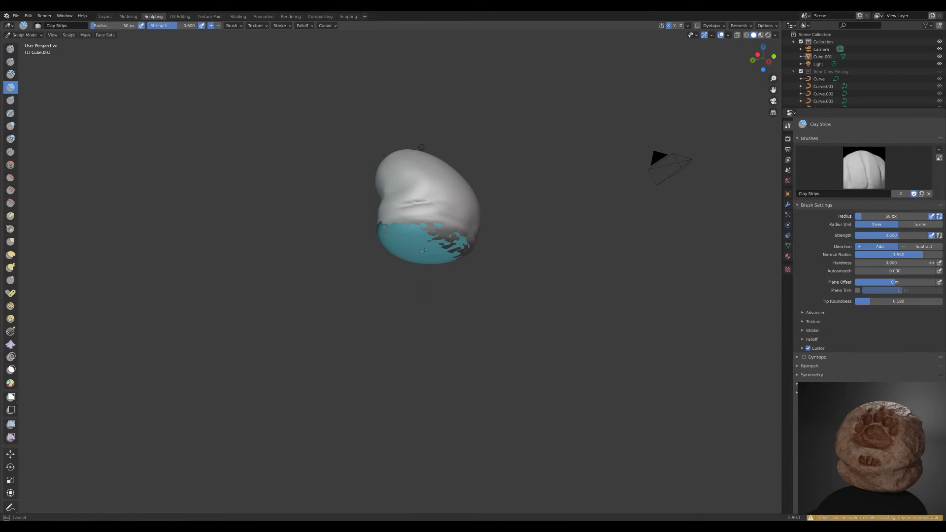
mouse_move(419, 276)
middle_mouse_down()
mouse_move(387, 264)
mouse_move(29, 443)
mouse_move(547, 81)
mouse_move(325, 152)
mouse_move(355, 240)
middle_mouse_up()
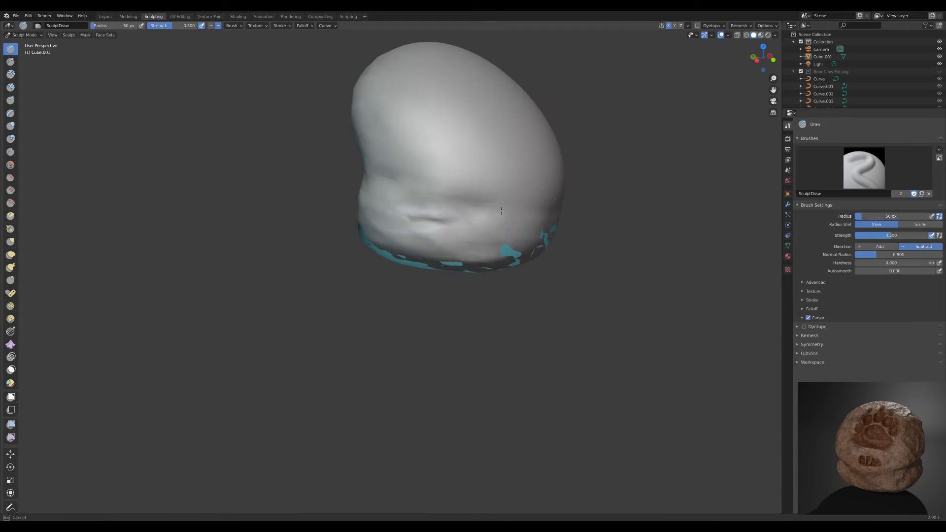
mouse_move(501, 211)
middle_mouse_down()
mouse_move(344, 159)
mouse_move(378, 252)
mouse_move(374, 232)
middle_mouse_up()
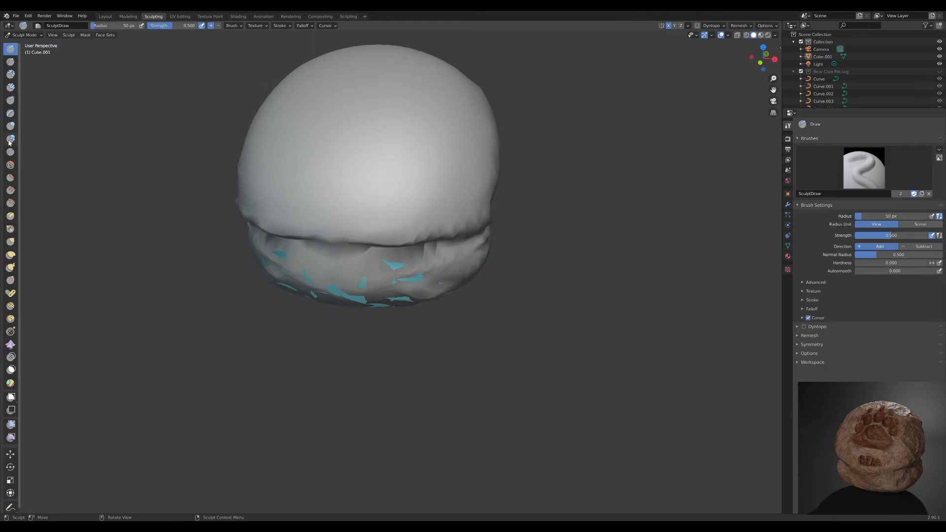
- Smooth the sculpted lower section of the rock with the Smooth brush
left_click(10, 165)
left_click_drag(468, 236, 370, 248)
mouse_move(354, 217)
middle_mouse_down()
mouse_move(445, 157)
mouse_move(340, 99)
middle_mouse_up()
left_click_drag(419, 222, 345, 157)
mouse_move(368, 143)
middle_mouse_down()
mouse_move(453, 230)
mouse_move(389, 197)
middle_mouse_up()
- Switch to the Layout workspace, select all the bear claw curves and unhide their SVG collection
left_click(106, 17)
left_click(418, 345)
mouse_move(419, 350)
middle_mouse_down()
mouse_move(606, 348)
mouse_move(404, 349)
mouse_move(432, 351)
mouse_move(411, 333)
middle_mouse_up()
scroll(608, 348, "down", 3)
left_click(608, 348)
left_click(794, 72)
left_click(809, 79)
left_click(828, 152, "shift")
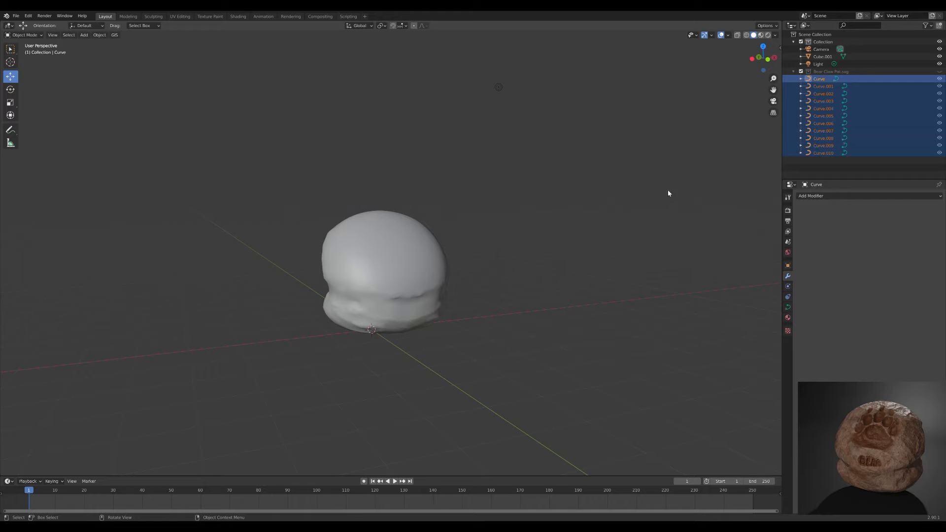
left_click(939, 71)
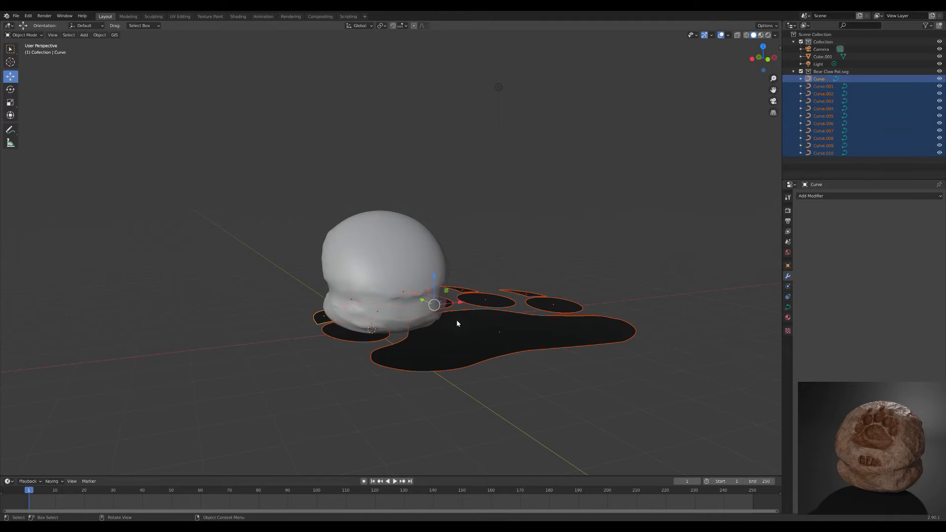
- Raise the selected bear claw curves along Z until they float above the rock
left_click(442, 278)
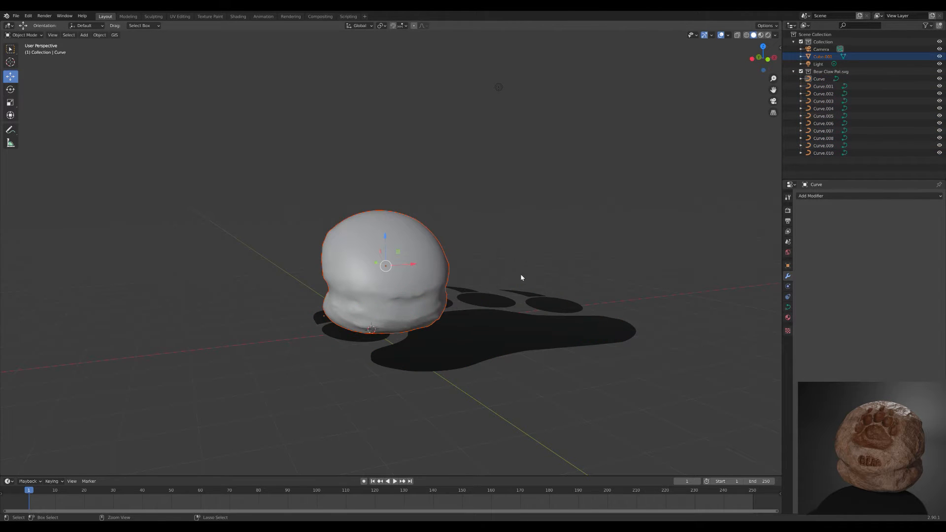
key("ctrl+z")
left_click_drag(431, 278, 462, 162)
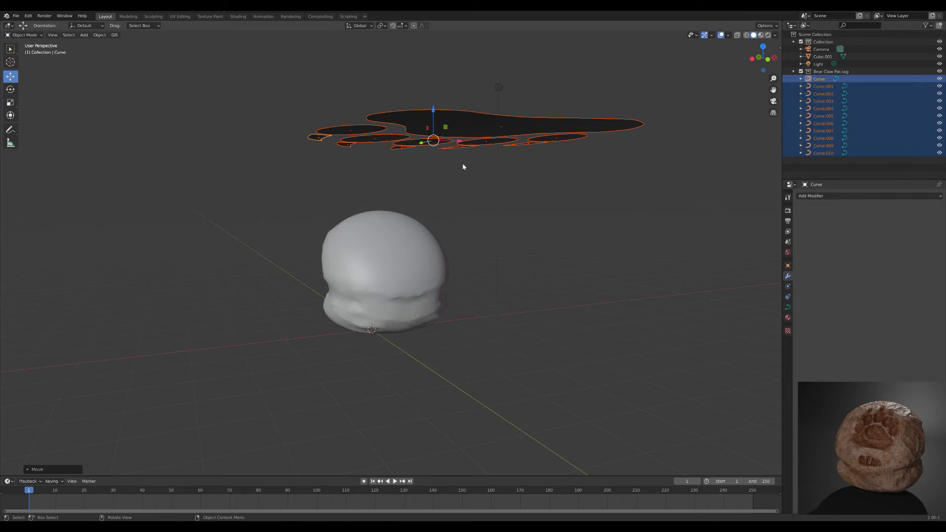
key("Tab")
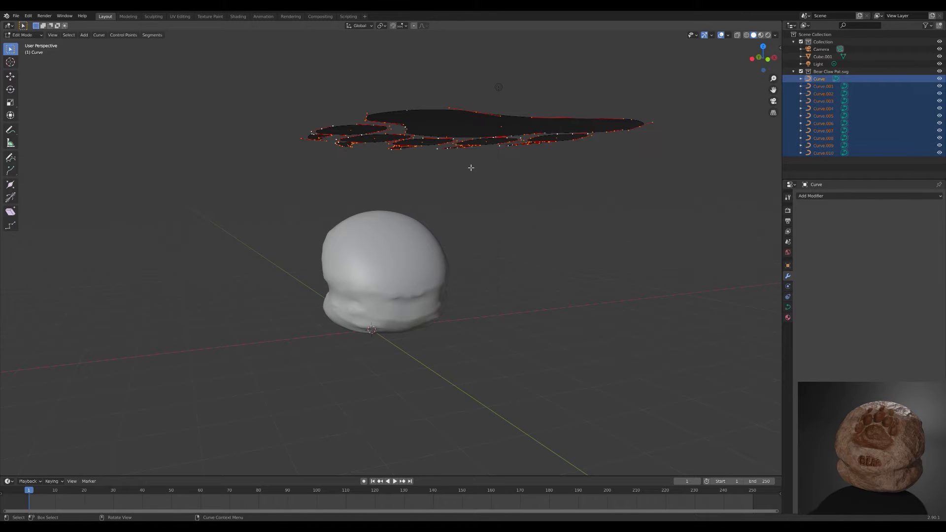
key("e")
right_click(529, 203)
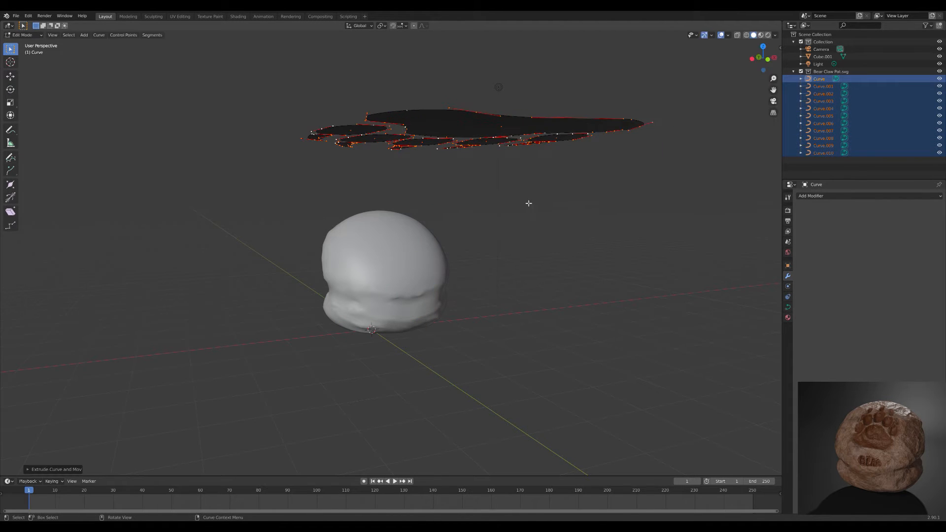
key("Tab")
- Reselect all the bear claw curves and convert them to meshes
left_click(618, 209)
middle_click_drag(618, 209, 609, 261)
left_click(819, 79)
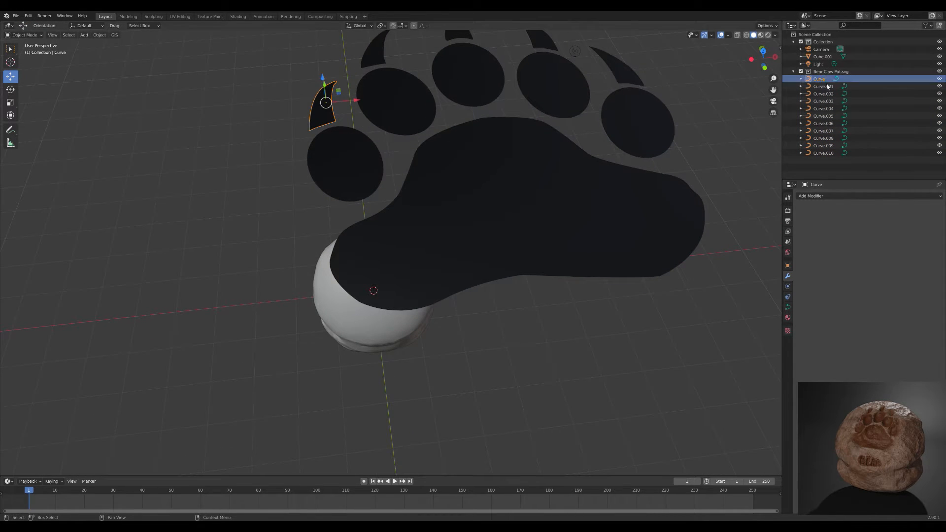
left_click(823, 153, "shift")
right_click(500, 146)
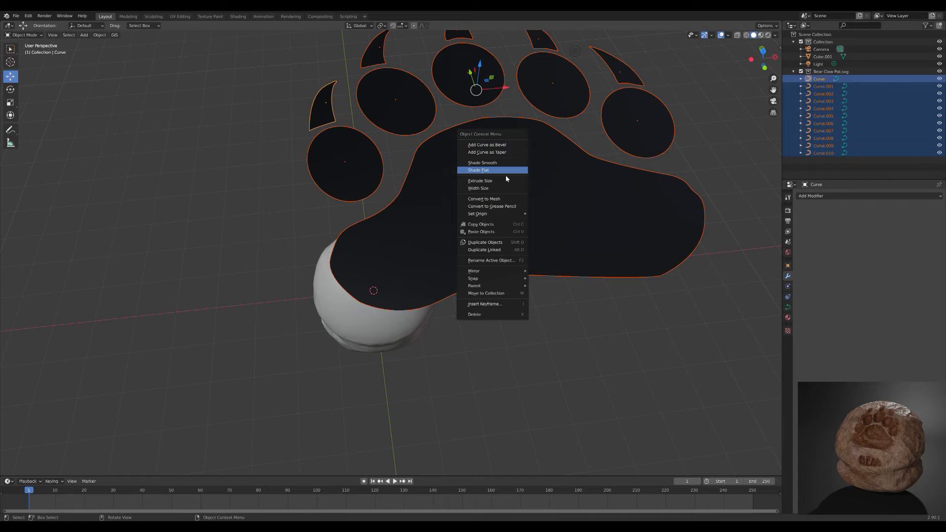
left_click(509, 200)
middle_click_drag(505, 228, 532, 196)
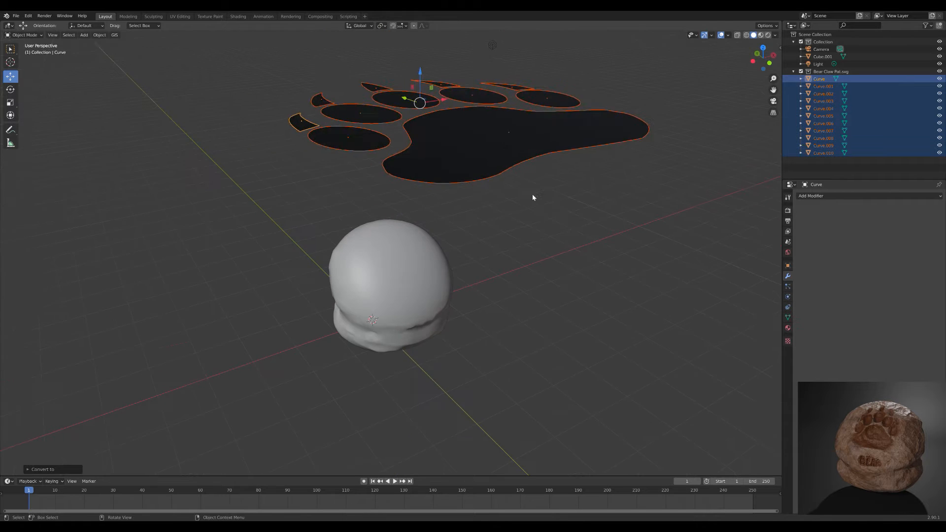
- Extrude all faces of the paw meshes downward along Z by about 0.81 m
key("Tab")
middle_click_drag(503, 158, 518, 121)
key("a")
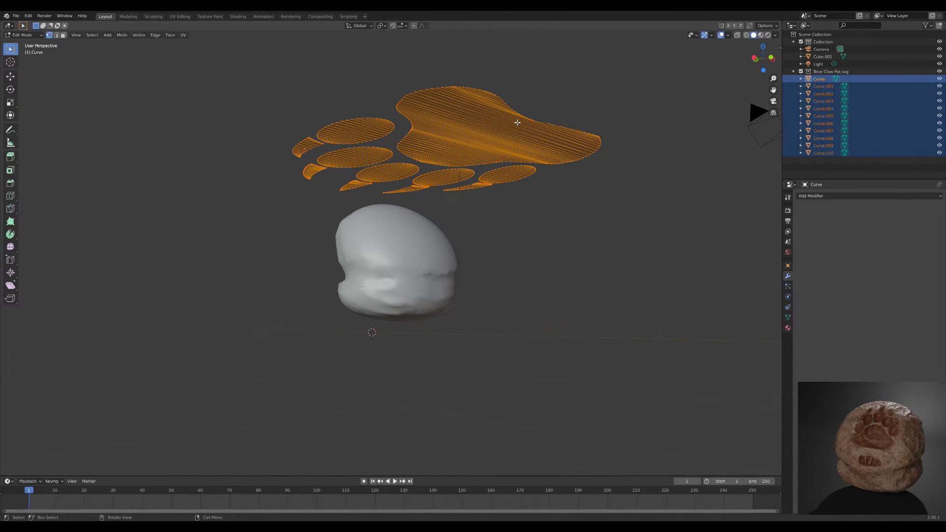
key("e")
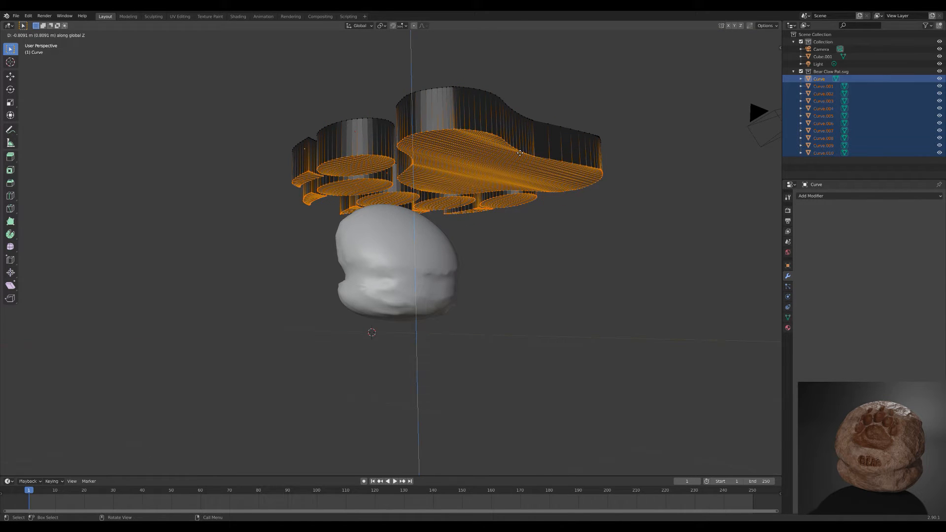
left_click(519, 153)
key("Tab")
- Scale the extruded paw parts down to less than the rock's width and paste a copy of them
middle_click_drag(521, 153, 522, 220)
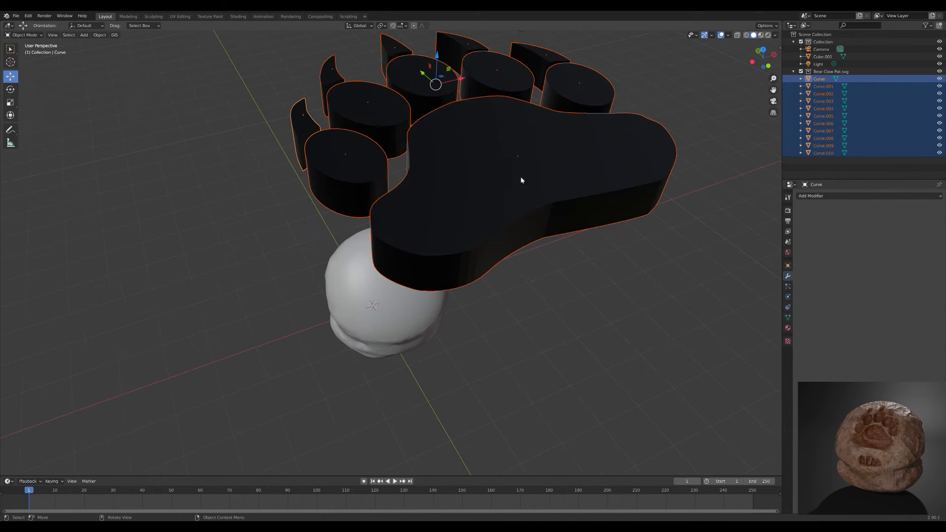
key("s")
left_click(482, 120)
middle_click_drag(479, 153, 451, 121)
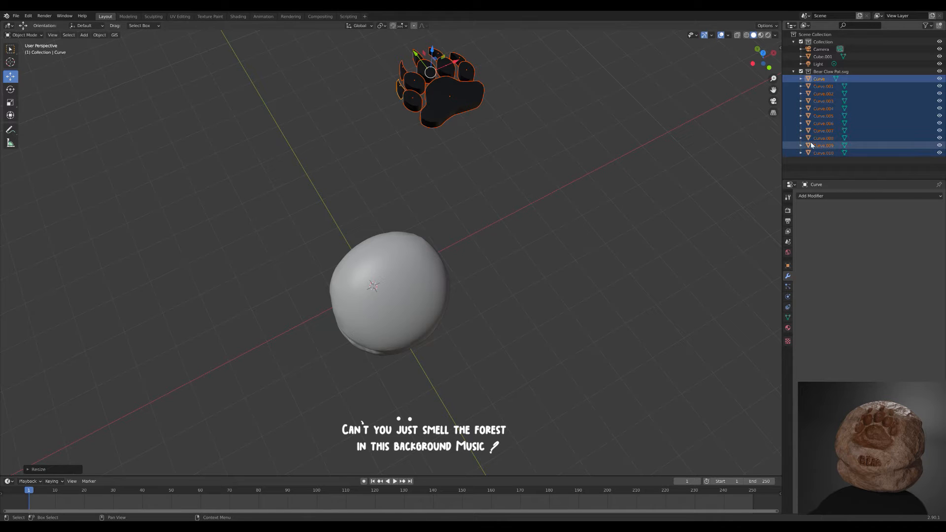
key("ctrl+c")
key("ctrl+v")
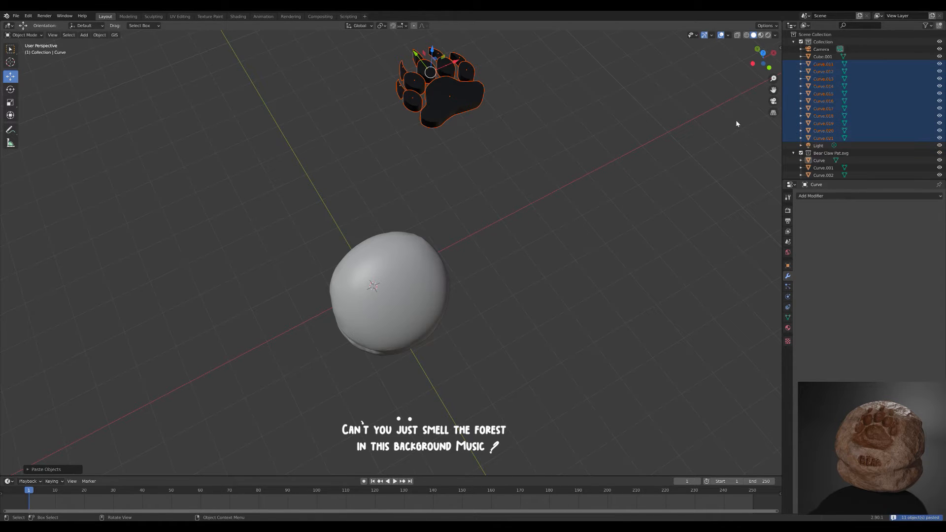
- Select all the original paw parts in the bear claw collection and join them into one object
left_click(819, 160)
scroll(824, 163, "down", 4)
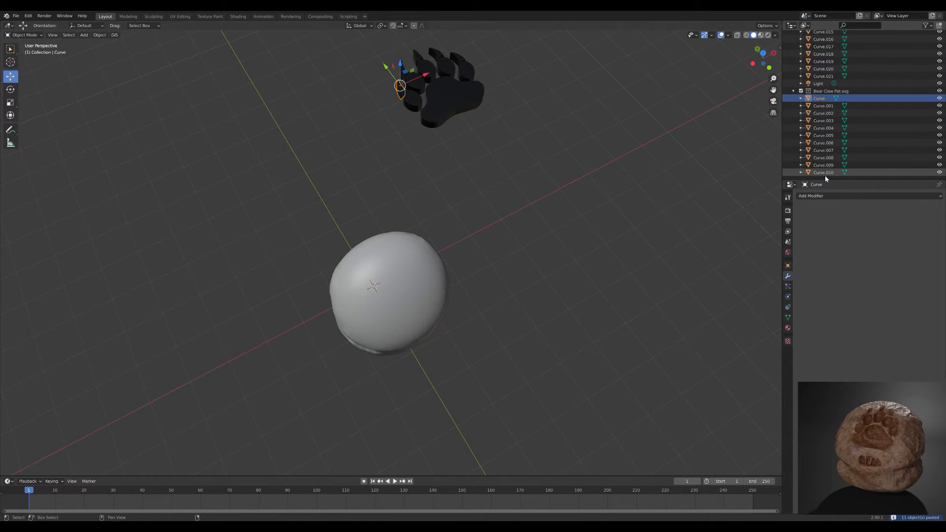
left_click(824, 173, "shift")
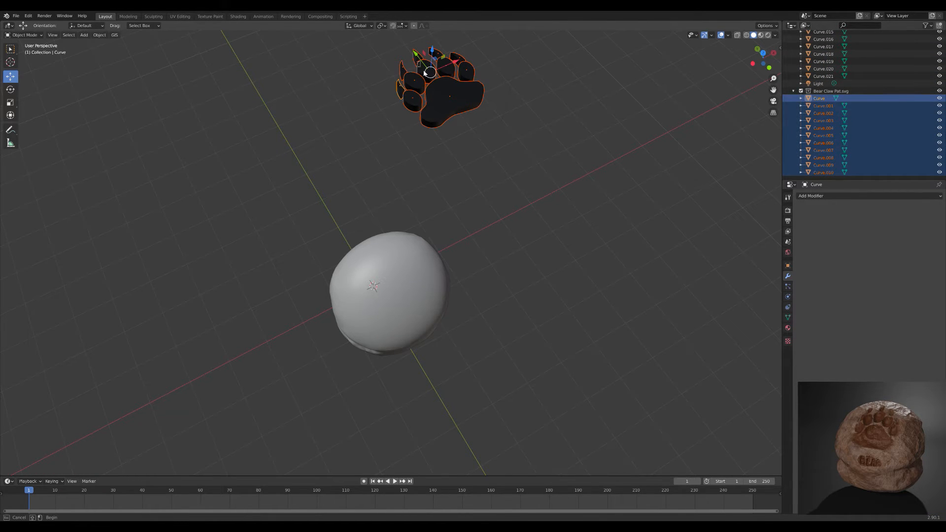
left_click(813, 114)
left_click(819, 98)
left_click(829, 168, "shift")
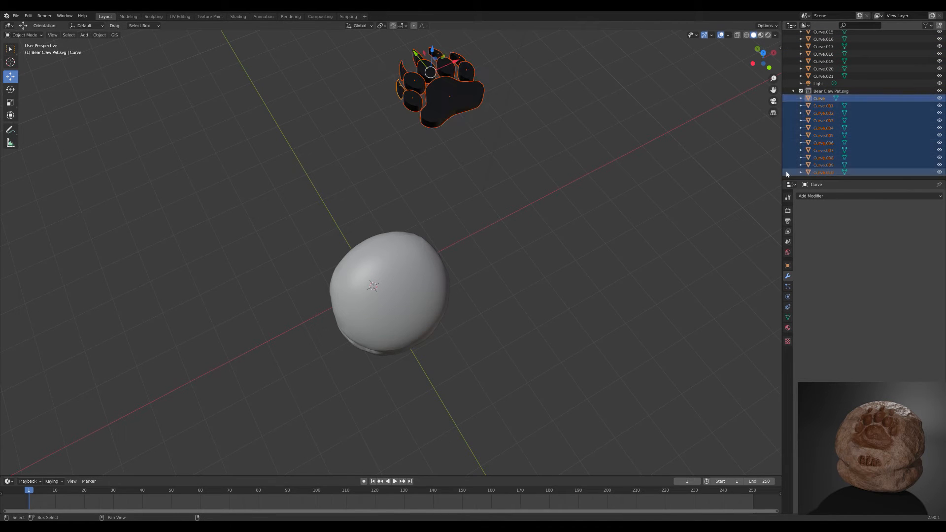
key("ctrl+j")
- Move the joined paw away from its copy, set its origin to Center of Mass (Surface), and shift it toward the rock
left_click_drag(394, 76, 475, 181)
left_click(99, 35)
mouse_move(128, 52)
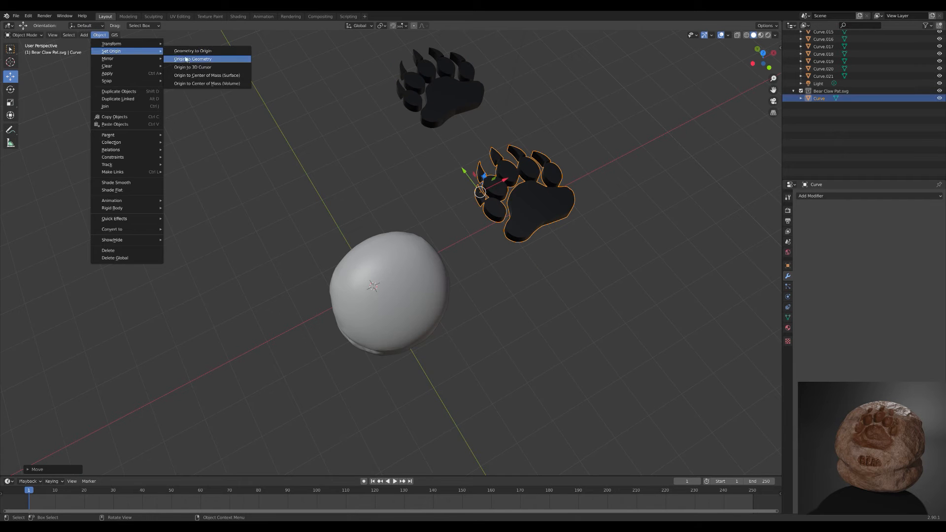
left_click(195, 75)
middle_click_drag(560, 173, 533, 119)
left_click_drag(529, 119, 458, 144)
- Try lowering the joined paw toward the rock's top and scaling it to fit
left_click_drag(418, 122, 429, 240)
middle_click_drag(436, 240, 459, 300)
scroll(458, 301, "up", 2)
key("s")
left_click(459, 310)
- Try tilting the paw about the X axis and positioning it against the rock's sloped upper front
key("r")
key("x")
left_click(413, 268)
key("ctrl+KP_3")
left_click_drag(465, 209, 468, 197)
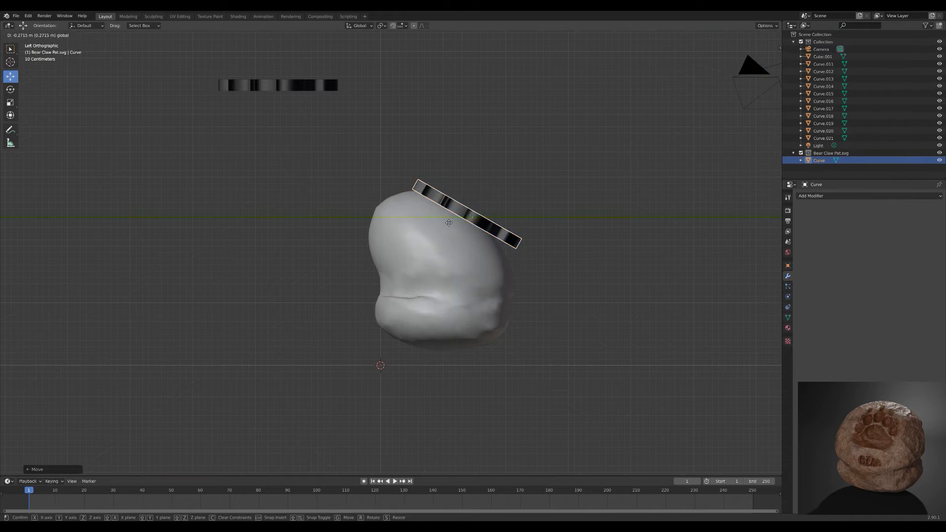
middle_click_drag(453, 221, 488, 264)
left_click_drag(403, 259, 388, 233)
- Undo the recent moves, rotation and scaling of the joined paw
left_click(478, 313, "shift")
key("ctrl+z")
key("KP_1")
middle_click_drag(404, 256, 458, 288)
left_click(477, 304, "shift")
key("ctrl+z")
key("ctrl+z")
key("ctrl+z")
key("ctrl+z")
key("ctrl+z")
key("ctrl+z")
key("ctrl+z")
key("ctrl+z")
key("ctrl+z")
key("ctrl+z")
- Center the paw on the rock in the front view and lower it to the rock's upper part
key("KP_1")
left_click_drag(386, 86, 397, 90)
left_click_drag(366, 56, 367, 190)
- Scale the paw and tilt it in the left view to follow the rock's upper front slope
key("ctrl+KP_3")
key("s")
left_click(503, 212)
key("r")
left_click(499, 234)
middle_click_drag(535, 217, 452, 268)
- Raise the paw in the front view, then adjust its position and tilt in the side view
key("KP_1")
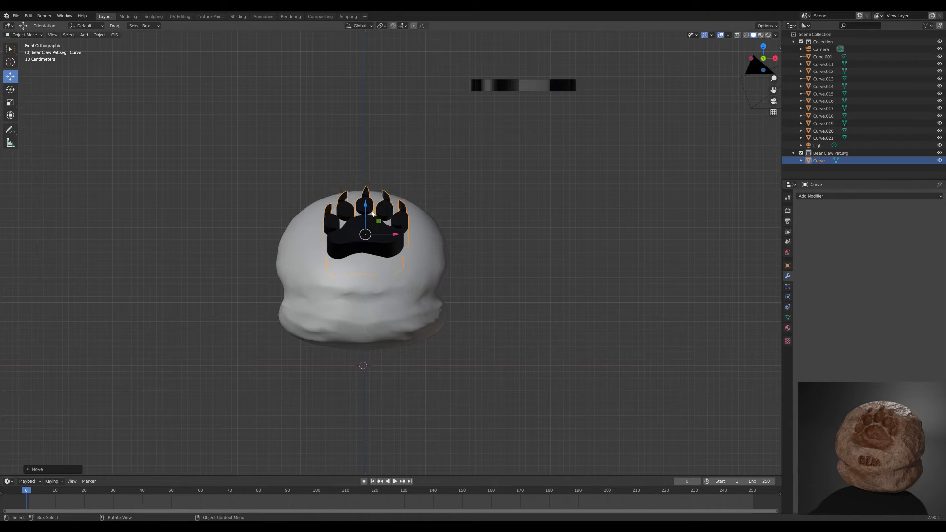
left_click_drag(365, 204, 365, 177)
key("KP_3")
left_click_drag(298, 207, 304, 213)
key("r")
left_click(339, 243)
left_click(524, 263)
- Add a Boolean modifier set to Difference to the rock, using the joined paw as the cutting object
middle_click_drag(413, 238, 604, 261)
left_click(473, 291)
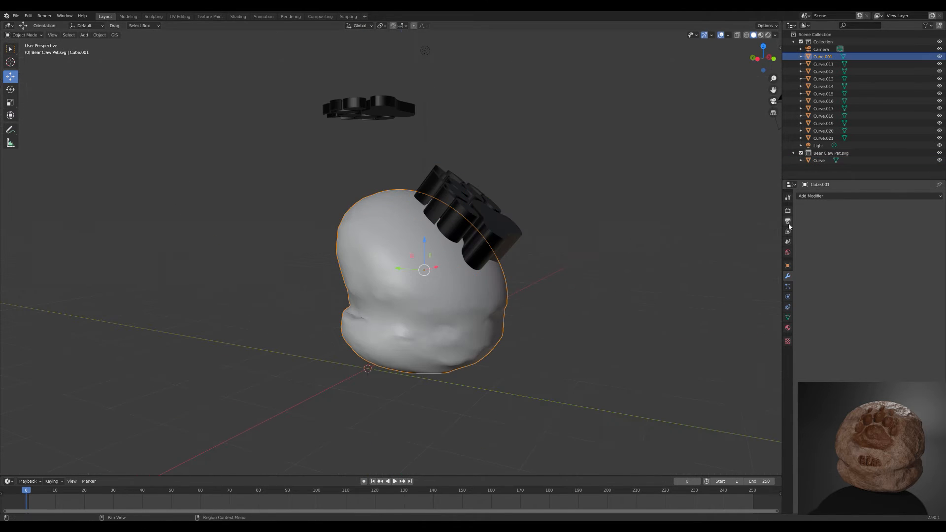
left_click(815, 196)
left_click(790, 229)
left_click(925, 229)
left_click(512, 234)
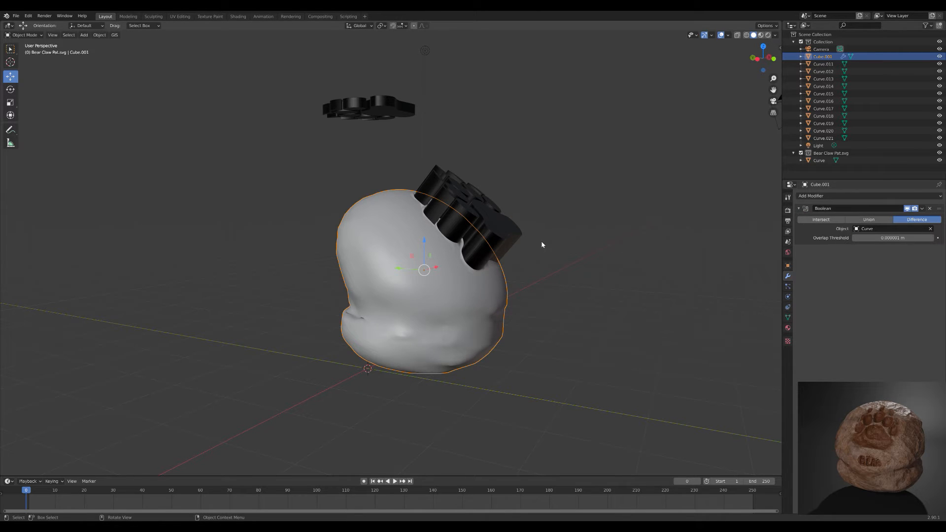
- Display the paw cutter as bounds in the viewport and raise it along Z by about 0.08 m
left_click(515, 237)
left_click(864, 279)
middle_click_drag(551, 249, 537, 269)
key("g")
key("z")
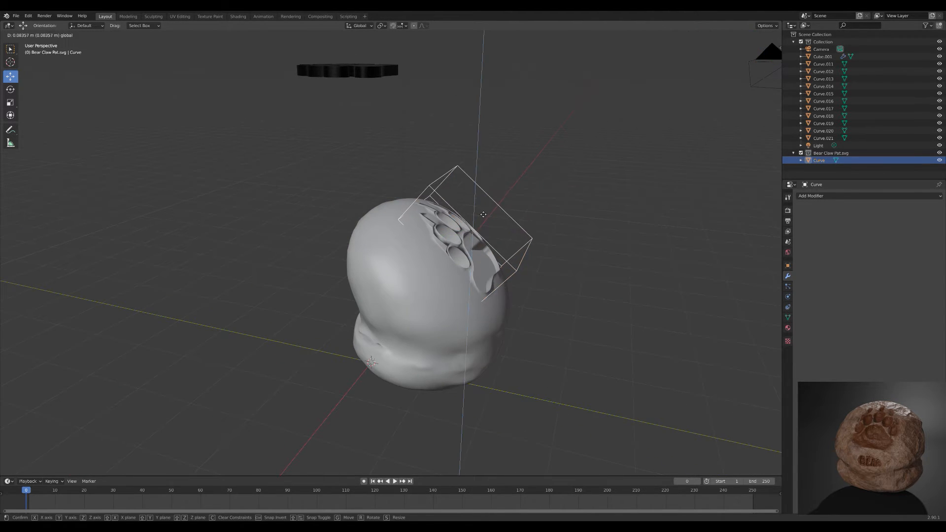
left_click_drag(486, 222, 492, 214)
left_click(556, 251)
- Raise the paw cutter about 0.07 m more along Z and fine-tune its height for a shallower imprint
middle_click_drag(556, 251, 488, 231)
left_click(514, 256)
key("g")
key("z")
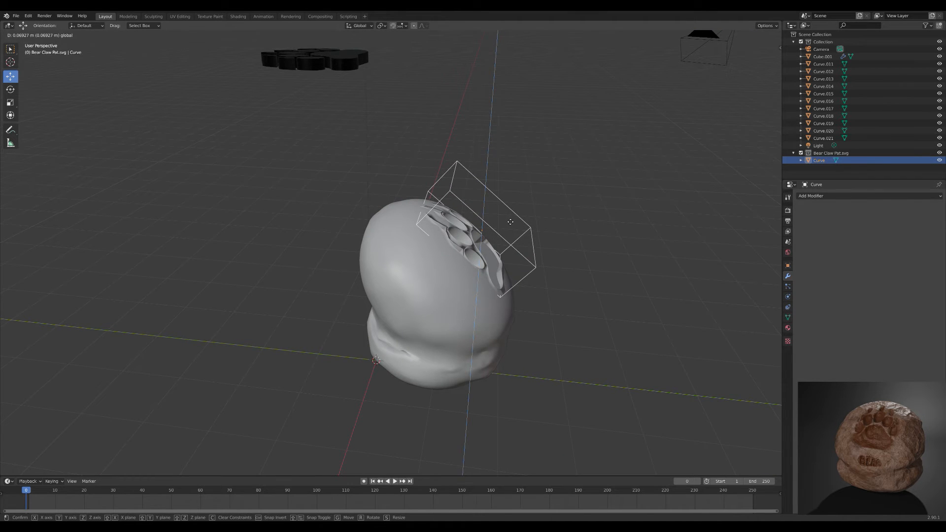
left_click(510, 222)
middle_click_drag(589, 258, 399, 235)
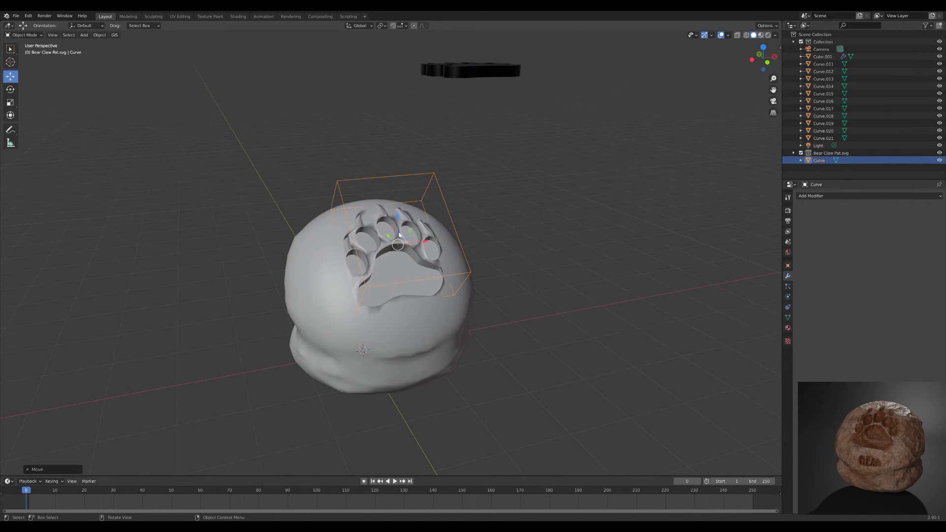
left_click_drag(406, 217, 404, 223)
- Adjust the paw cutter's scale on the rock and shade the cutter smooth
middle_click_drag(517, 282, 473, 287)
key("g")
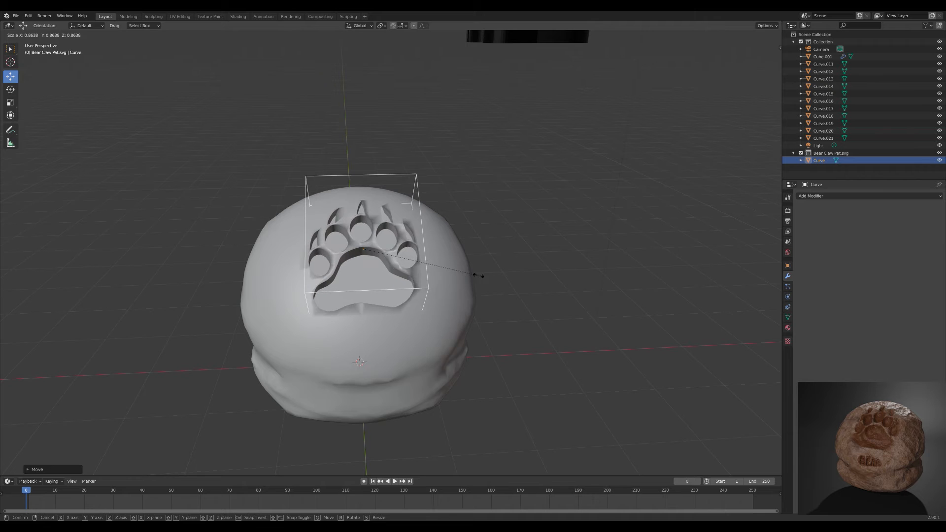
left_click(511, 285)
middle_click_drag(553, 307, 522, 292)
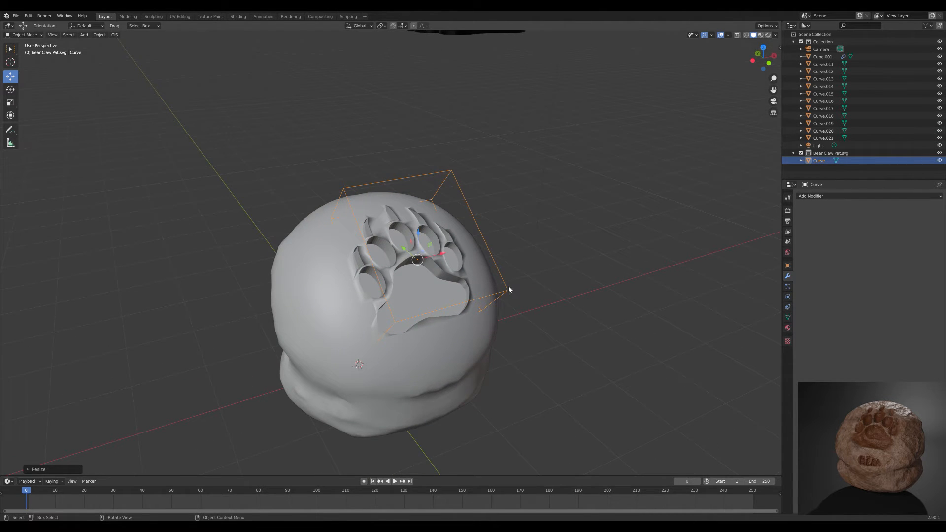
left_click(509, 288)
right_click(423, 253)
middle_click_drag(422, 254, 511, 259)
- Select the rock and apply its Boolean modifier
left_click(433, 354)
left_click(922, 209)
left_click(889, 217)
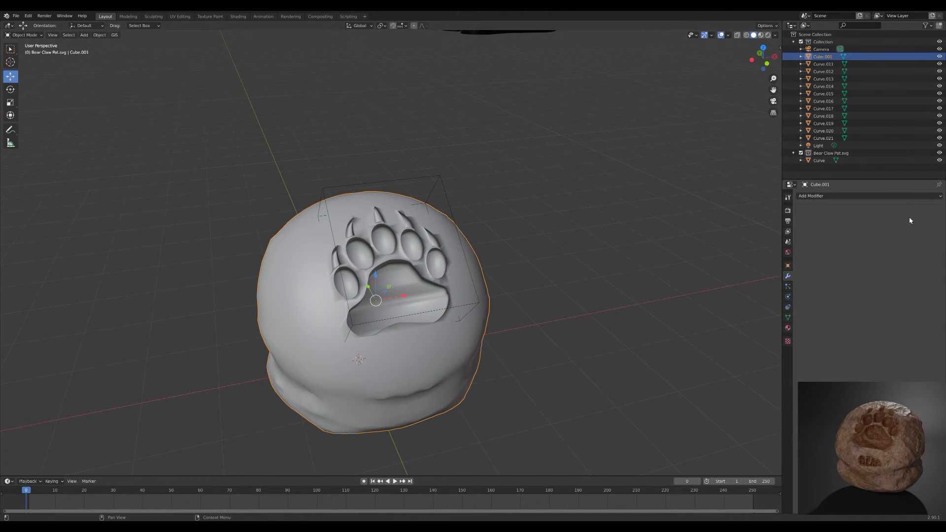
- Delete the joined paw cutter and select the rock
left_click(467, 265)
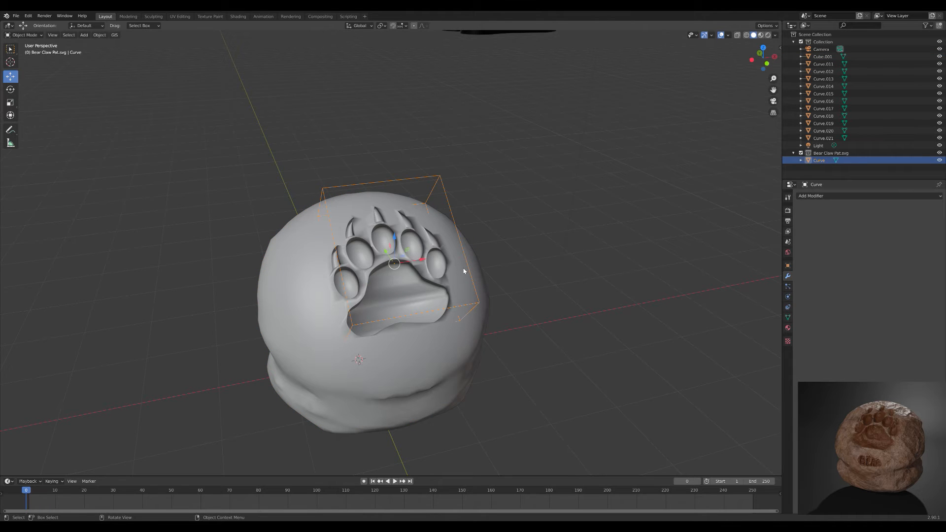
key("x")
left_click(463, 272)
left_click(429, 286)
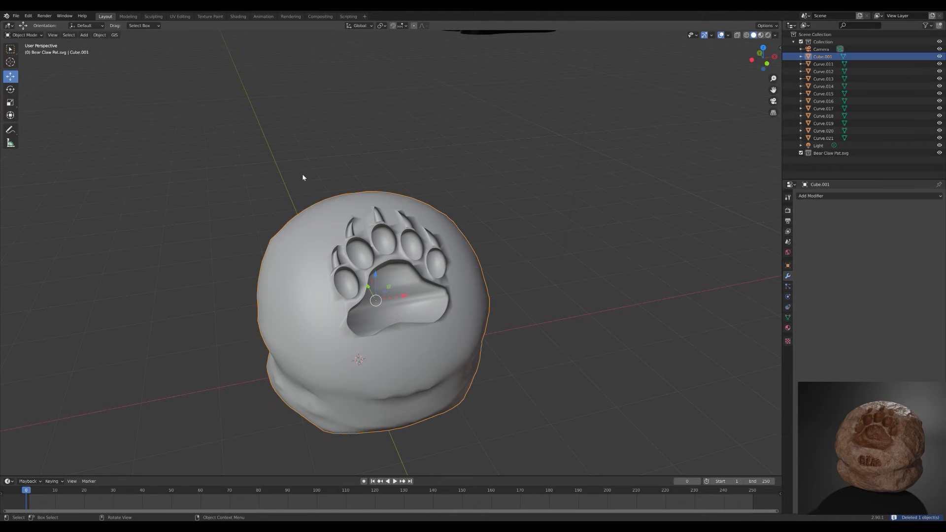
- Switch to the Sculpting workspace with the rock in sculpt mode and show the active brush settings
left_click(149, 17)
mouse_move(531, 173)
middle_mouse_down()
mouse_move(459, 216)
mouse_move(425, 255)
mouse_move(521, 177)
mouse_move(387, 304)
middle_mouse_up()
scroll(424, 256, "up", 3)
scroll(424, 255, "down", 2)
mouse_move(428, 189)
middle_mouse_down()
mouse_move(395, 212)
mouse_move(409, 204)
middle_mouse_up()
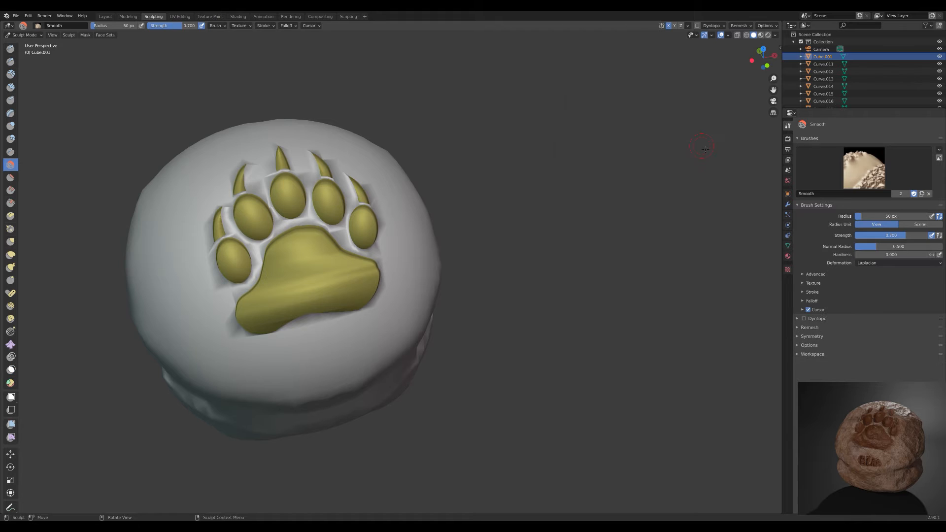
key("n")
left_click(777, 79)
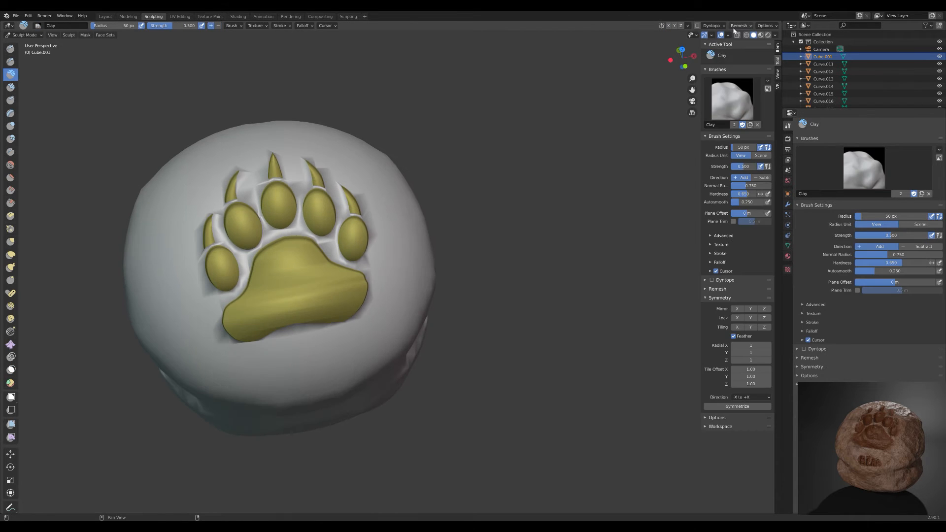
- Try voxel-remeshing the rock at a 0.1 m voxel size and at a coarser one, undoing each attempt
left_click(740, 25)
left_click(739, 97)
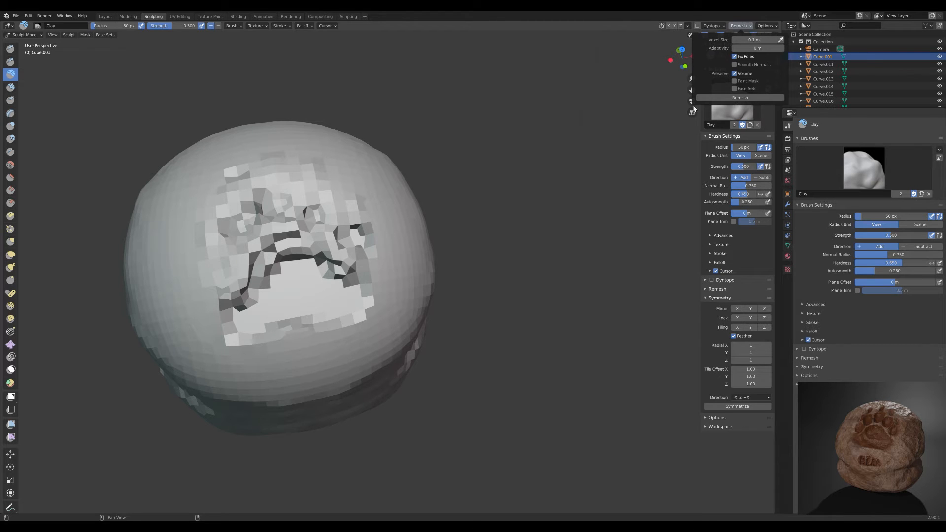
key("ctrl+z")
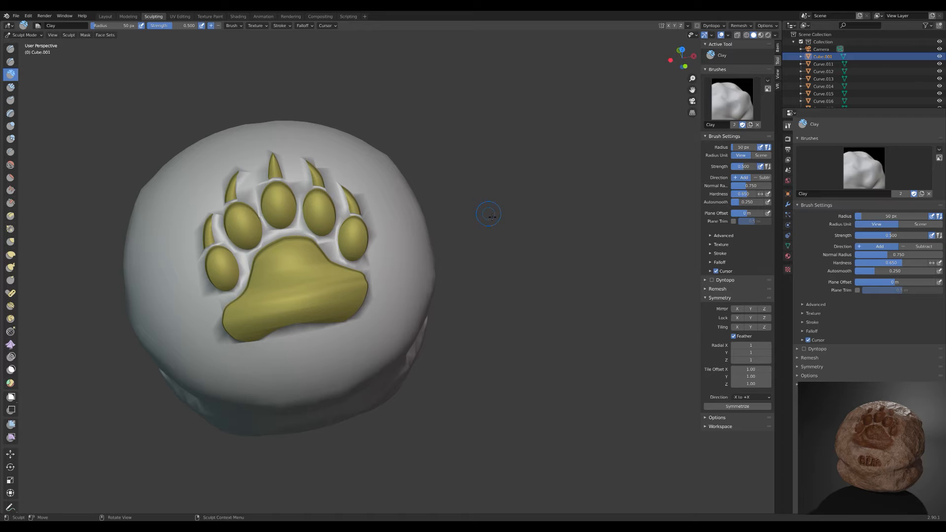
left_click(732, 26)
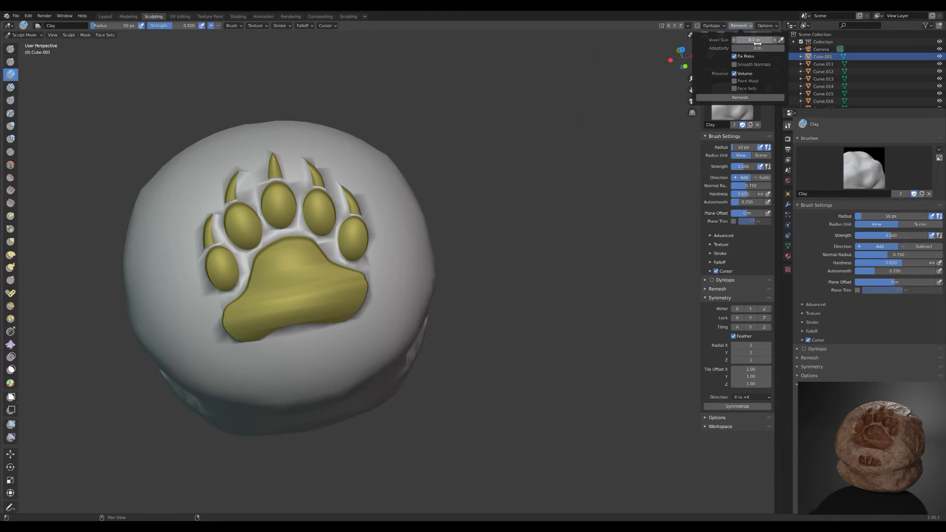
left_click(740, 97)
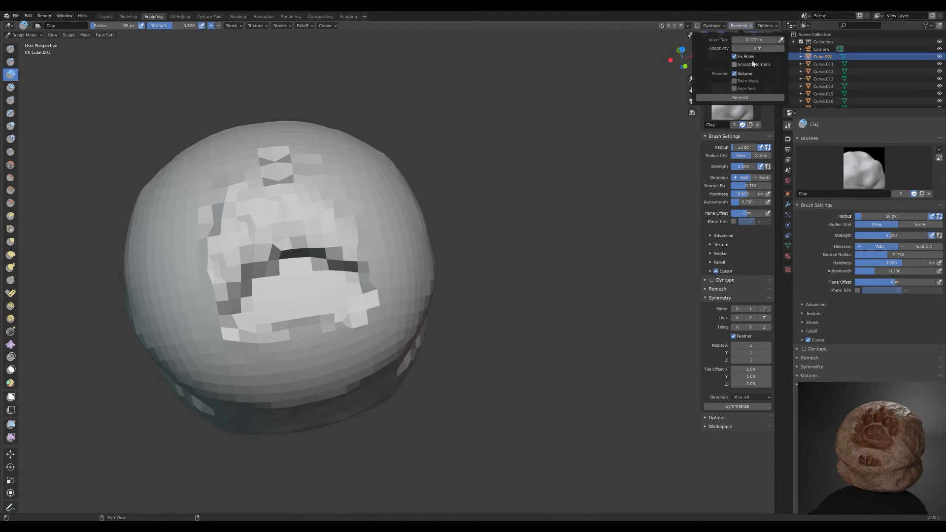
key("ctrl+z")
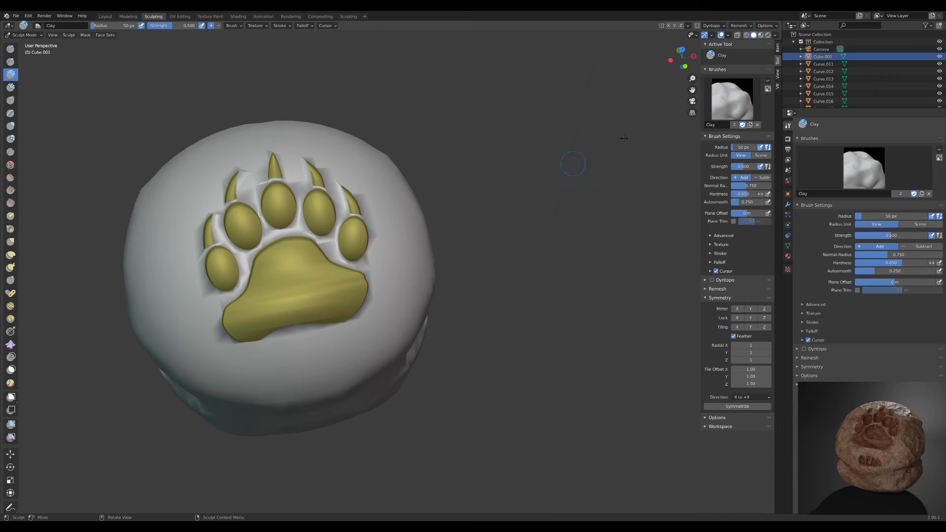
- Try voxel-remeshing the rock with adaptivity set to 1 m, and undo it
left_click(737, 26)
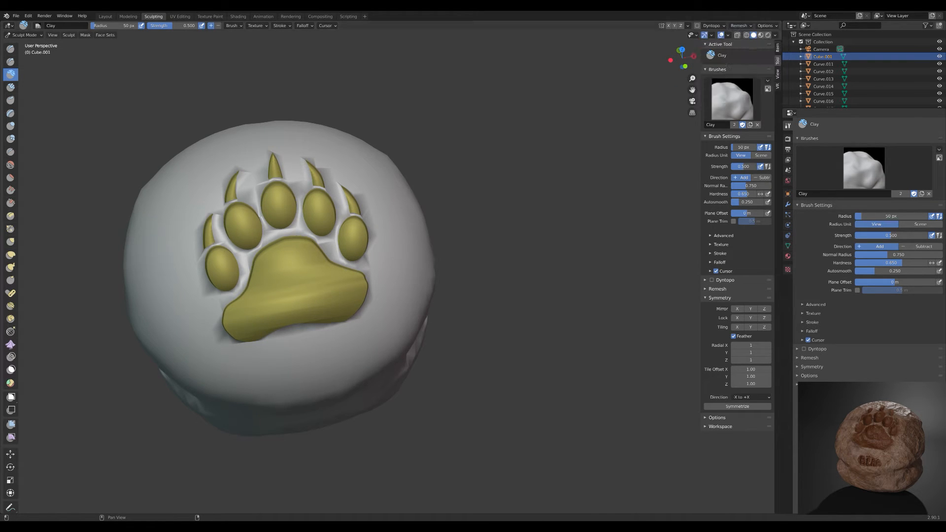
left_click(738, 26)
left_click(736, 98)
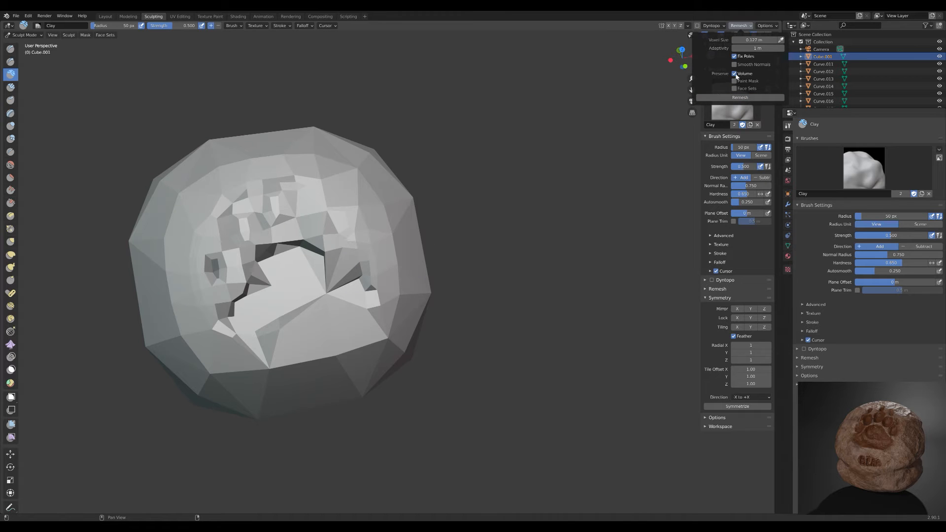
key("ctrl+z")
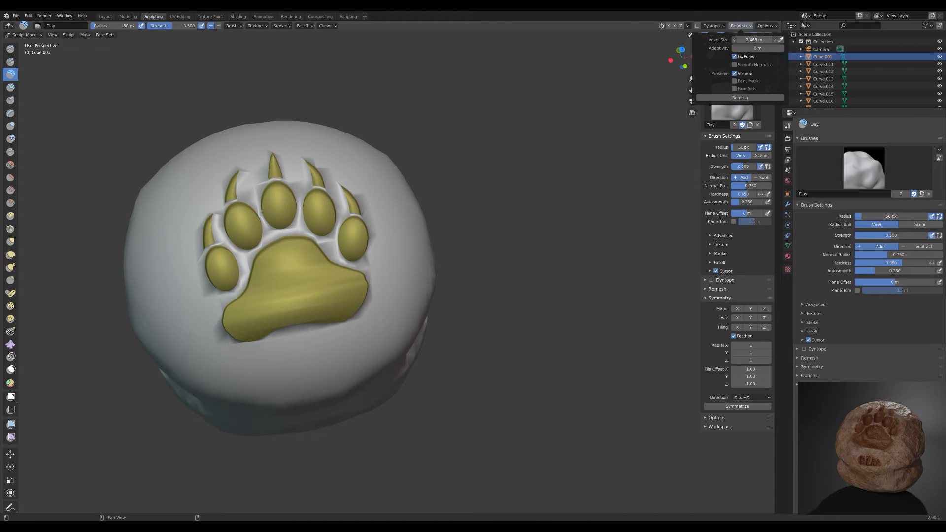
- Try voxel-remeshing the rock with adaptivity at 0 m and voxel sizes of several metres, and undo the result
left_click(739, 25)
left_click(734, 98)
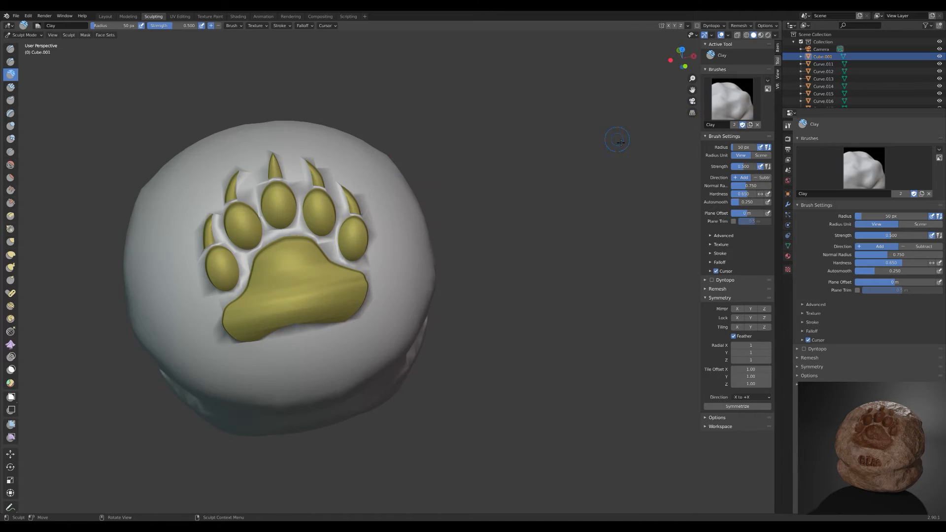
scroll(587, 139, "down", 8)
left_click(748, 25)
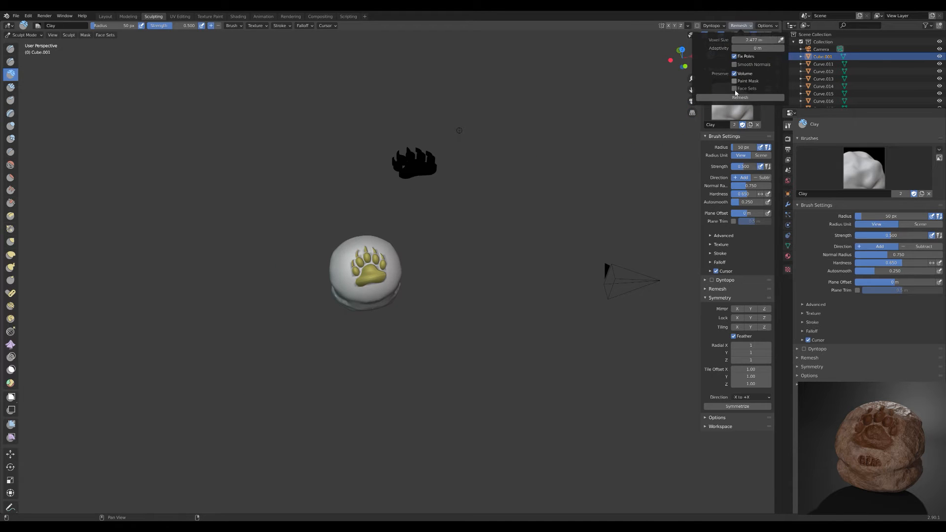
left_click(736, 97)
left_click(741, 25)
left_click(750, 98)
key("ctrl+z")
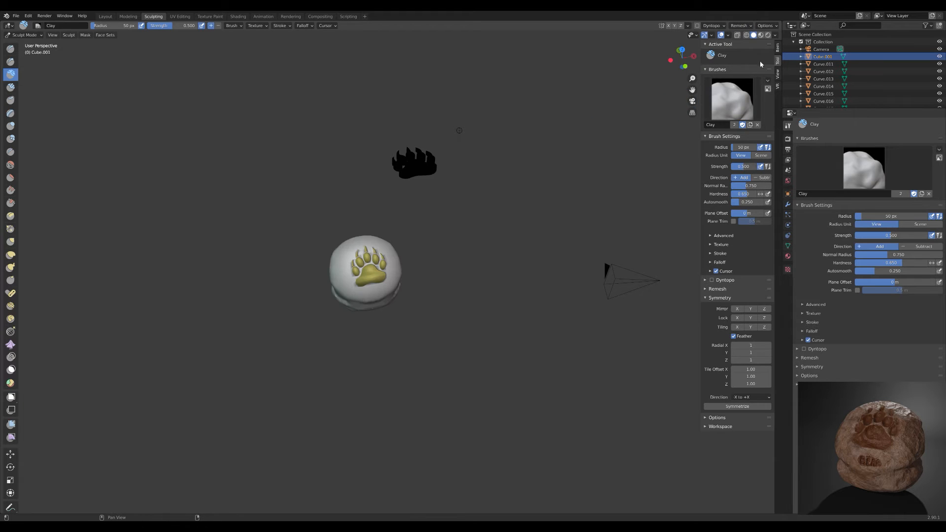
- Voxel-remesh the rock at a much finer voxel size and soften the paw imprint with the Smooth brush
left_click(749, 26)
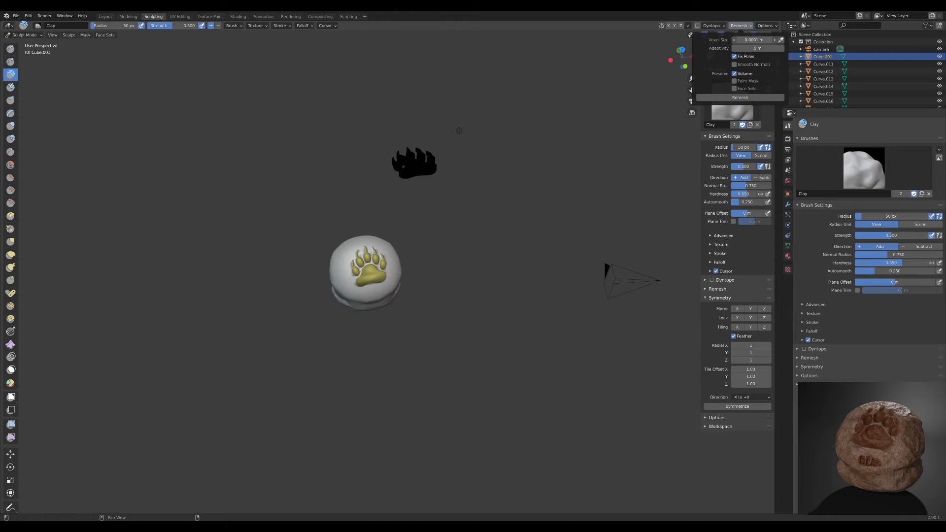
left_click(737, 97)
left_click(734, 27)
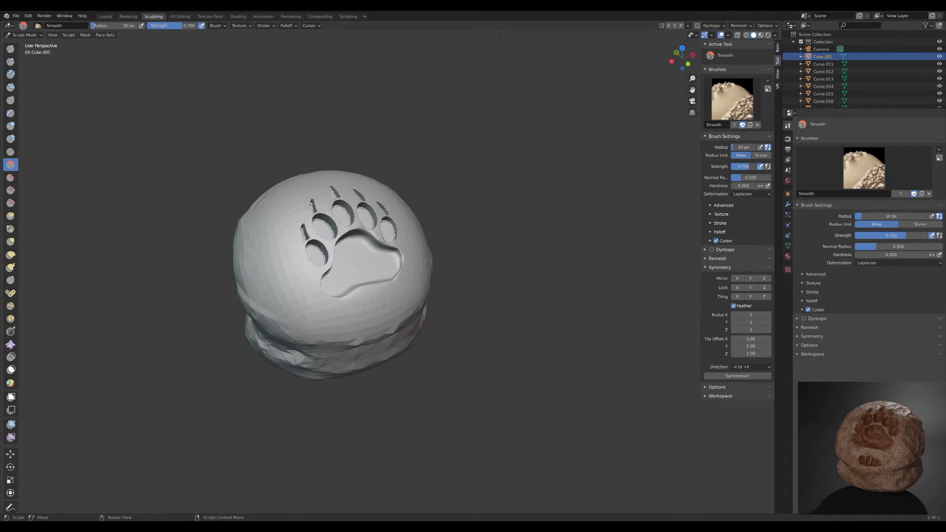
mouse_move(348, 286)
left_mouse_down()
mouse_move(325, 232)
mouse_move(341, 216)
left_mouse_up()
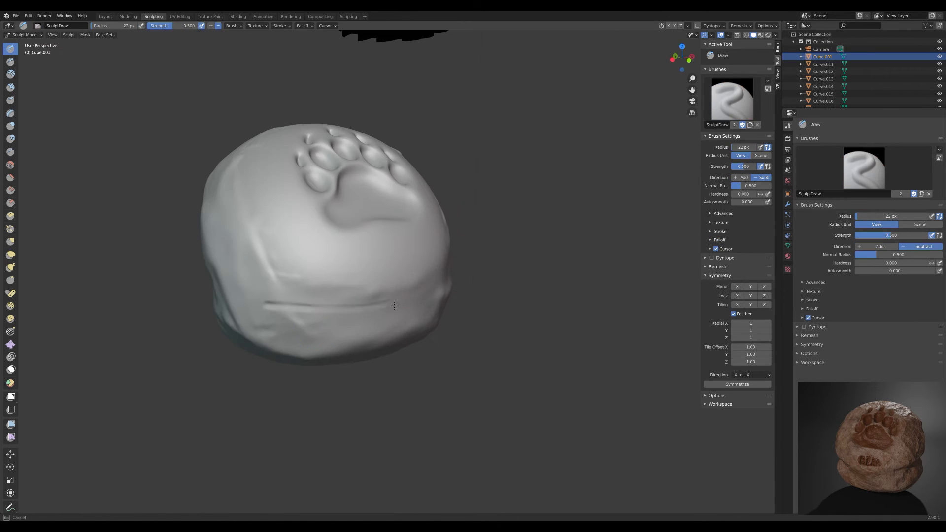
- Carve a deeper crease around the rock's waist with the Draw brush in Subtract mode
scroll(394, 306, "down", 4)
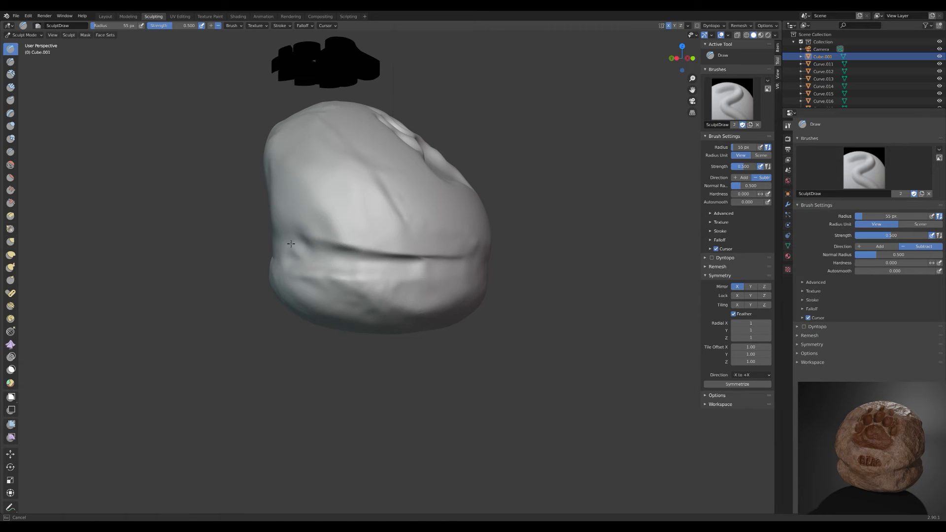
mouse_move(374, 247)
middle_mouse_down()
mouse_move(276, 246)
mouse_move(231, 296)
middle_mouse_up()
mouse_move(295, 286)
middle_mouse_down()
mouse_move(345, 261)
mouse_move(385, 276)
middle_mouse_up()
left_click_drag(276, 308, 407, 318)
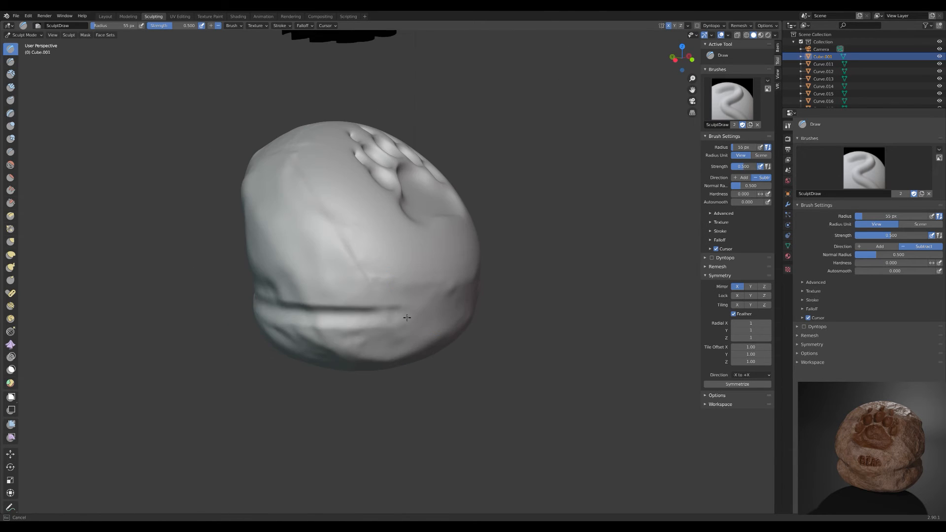
mouse_move(345, 296)
middle_mouse_down()
mouse_move(424, 281)
mouse_move(473, 291)
mouse_move(375, 295)
middle_mouse_up()
- Resize the Smooth brush and soften the creases carved on the side of the rock
left_click(10, 165)
scroll(406, 298, "down", 6)
left_click_drag(406, 298, 389, 290, "shift")
mouse_move(418, 276)
middle_mouse_down()
mouse_move(385, 266)
mouse_move(325, 276)
mouse_move(340, 246)
middle_mouse_up()
scroll(381, 164, "up", 4)
mouse_move(419, 222)
middle_mouse_down()
mouse_move(342, 226)
mouse_move(374, 222)
middle_mouse_up()
scroll(342, 227, "up", 4)
key("f")
left_click(320, 227)
left_click_drag(335, 224, 242, 273)
left_click_drag(312, 254, 289, 283)
- Adjust the Smooth brush's radius, set its strength to 0.267, and smooth the remaining areas of the rock
middle_click_drag(200, 274, 194, 162)
middle_click_drag(397, 158, 348, 221)
scroll(348, 276, "down", 5)
mouse_move(443, 260)
middle_mouse_down()
mouse_move(500, 258)
mouse_move(423, 246)
middle_mouse_up()
mouse_move(345, 237)
middle_mouse_down()
mouse_move(473, 243)
mouse_move(345, 276)
middle_mouse_up()
left_click_drag(318, 295, 322, 297, "shift")
key("f")
left_click(359, 296)
key("shift+f")
left_click(340, 296)
middle_click_drag(424, 236, 370, 198)
middle_click_drag(473, 207, 394, 222)
mouse_move(459, 222)
left_mouse_down()
mouse_move(452, 246)
mouse_move(461, 246)
left_mouse_up()
mouse_move(394, 226)
middle_mouse_down()
mouse_move(482, 217)
mouse_move(463, 276)
mouse_move(385, 231)
middle_mouse_up()
scroll(355, 246, "up", 4)
mouse_move(325, 257)
middle_mouse_down()
mouse_move(448, 237)
mouse_move(450, 253)
mouse_move(418, 259)
mouse_move(413, 278)
middle_mouse_up()
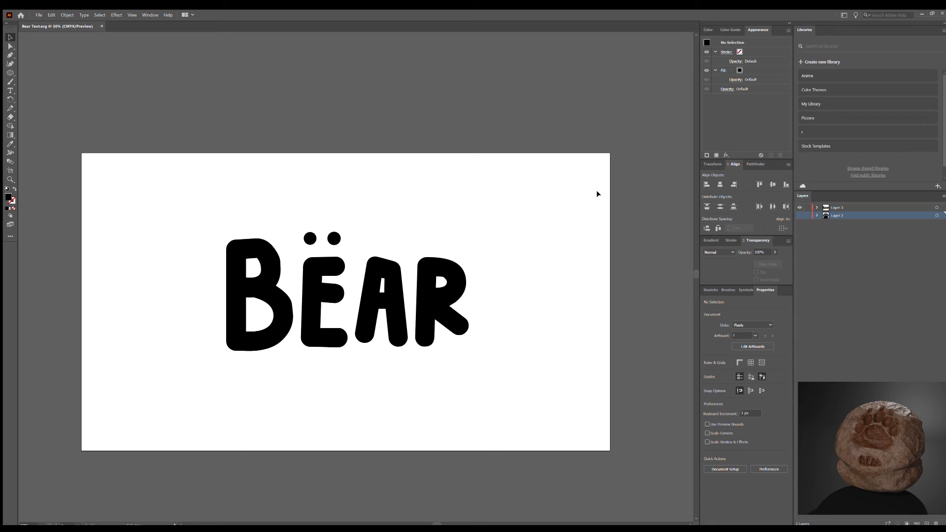
- Switch to Illustrator and examine the BËAR lettering artwork, selecting its parts and toggling the lettering and paw layers
left_click(341, 242)
left_click(334, 239)
left_click(390, 290)
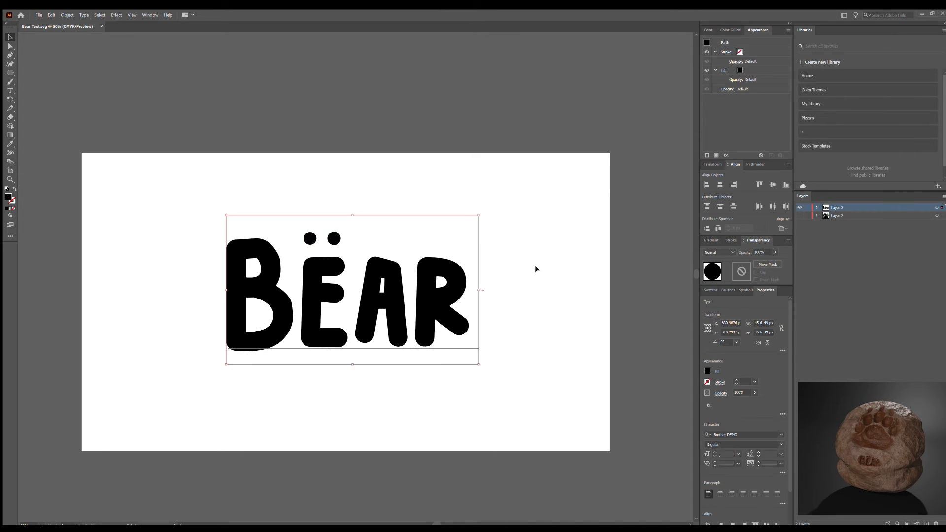
left_click(801, 207)
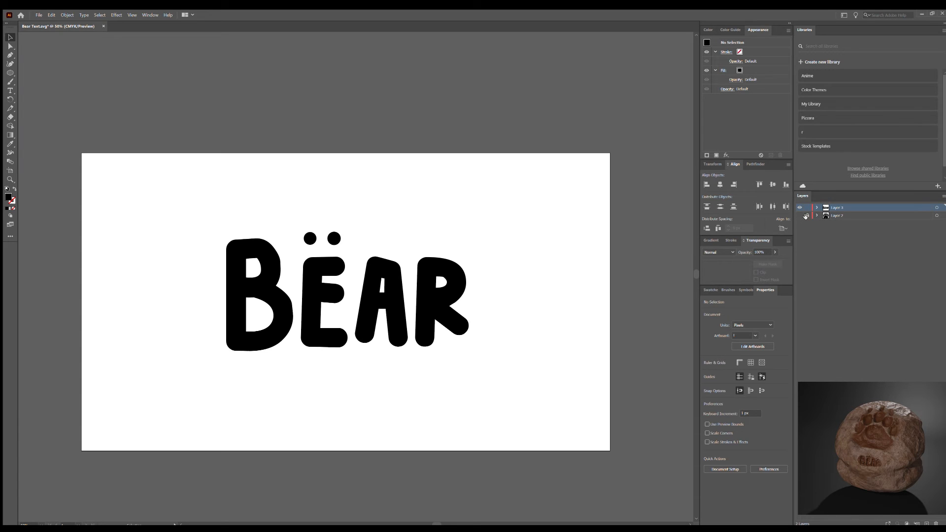
left_click(800, 216)
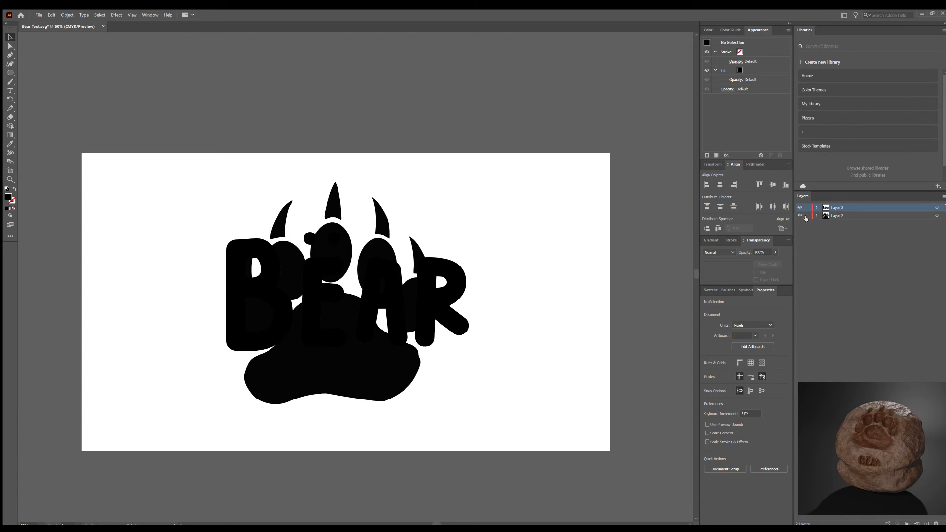
left_click(799, 216)
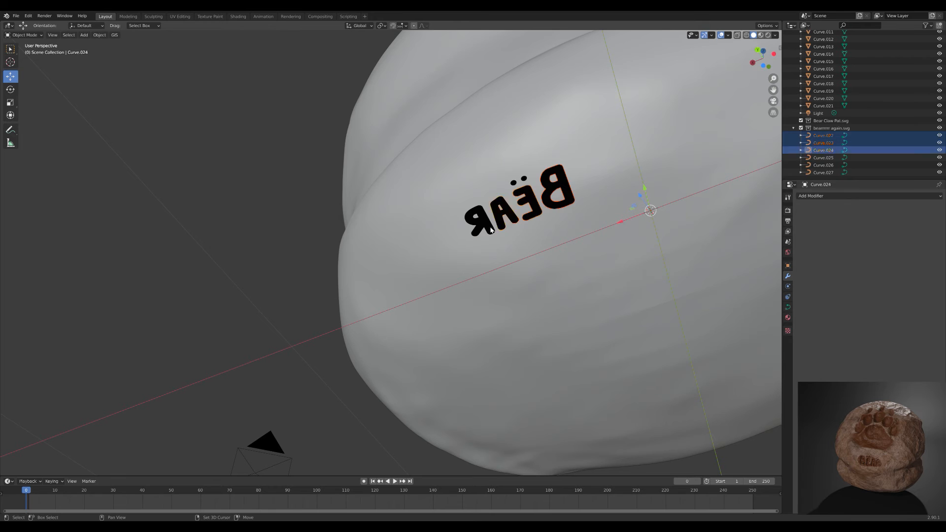
- In Blender, turn the imported BËAR curves into one extruded mesh and position it on the rock's front below the paw
right_click(520, 239)
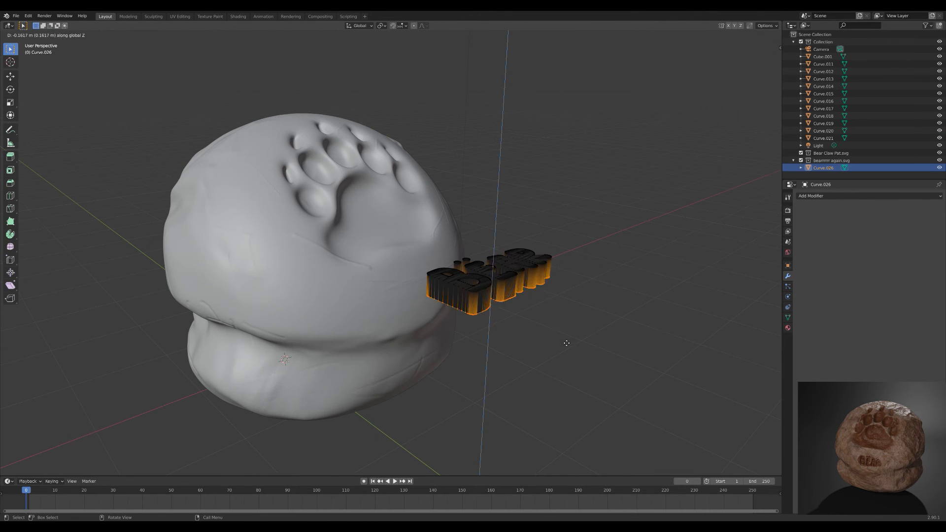
middle_click_drag(566, 342, 557, 313)
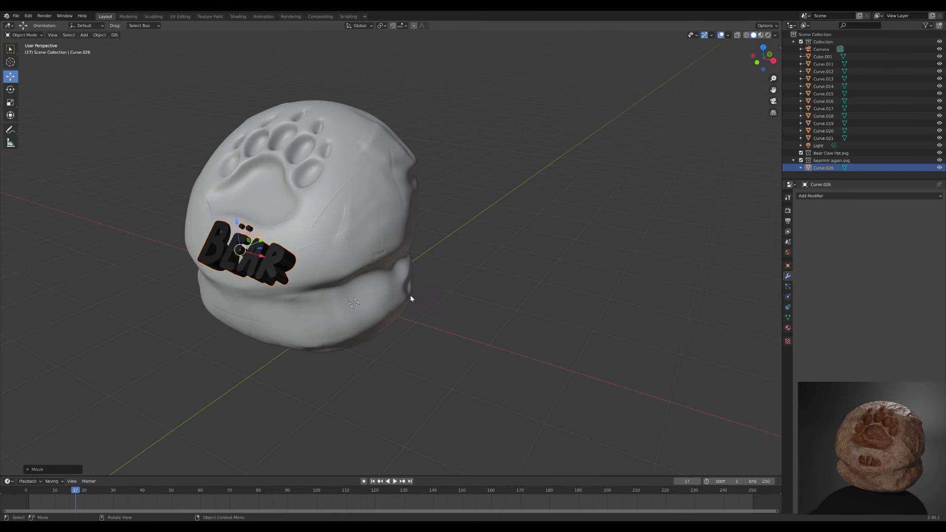
mouse_move(328, 281)
middle_mouse_down()
mouse_move(517, 220)
mouse_move(435, 253)
mouse_move(503, 229)
middle_mouse_up()
left_click(503, 229)
middle_click_drag(555, 244, 304, 301)
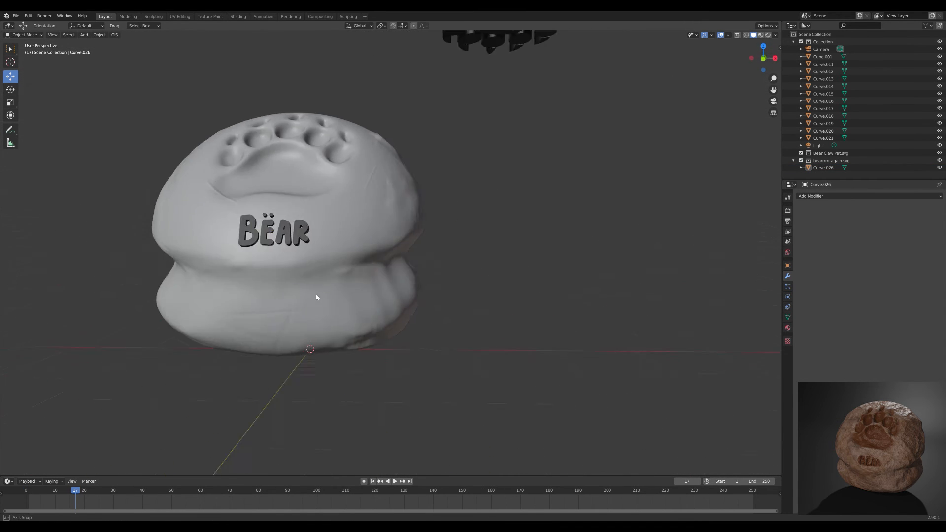
- Carve the BËAR lettering into the rock with a Boolean modifier and apply the modifier
left_click(819, 198)
left_click(402, 270)
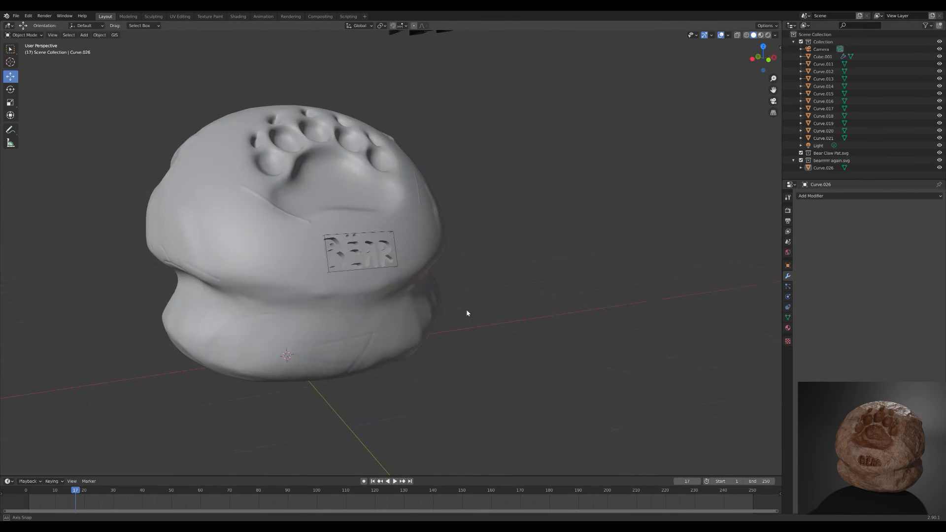
scroll(493, 312, "up", 5)
middle_click_drag(518, 312, 597, 323)
left_click(394, 296)
key("ctrl+a")
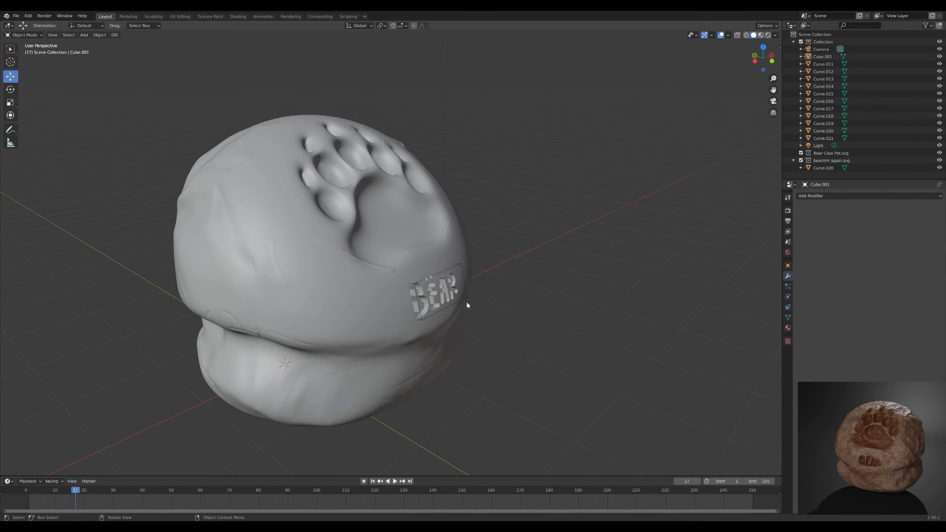
- Move the BËAR lettering cutter up along Z, clear of the rock
left_click(458, 292)
left_click_drag(440, 257, 443, 55)
scroll(493, 246, "down", 5)
left_click_drag(420, 163, 423, 81)
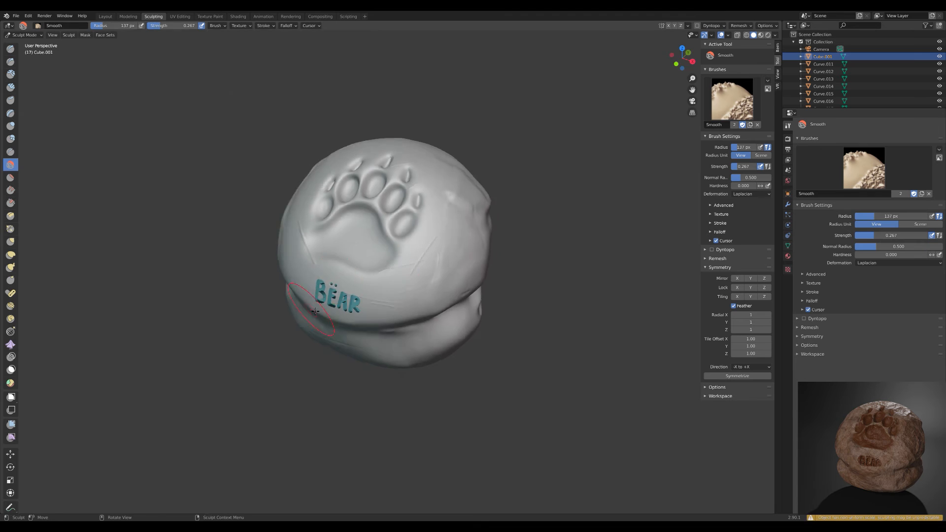
- Go over the carved BËAR letters with the Smooth brush in the Sculpting workspace
scroll(475, 205, "up", 5)
scroll(353, 245, "down", 4)
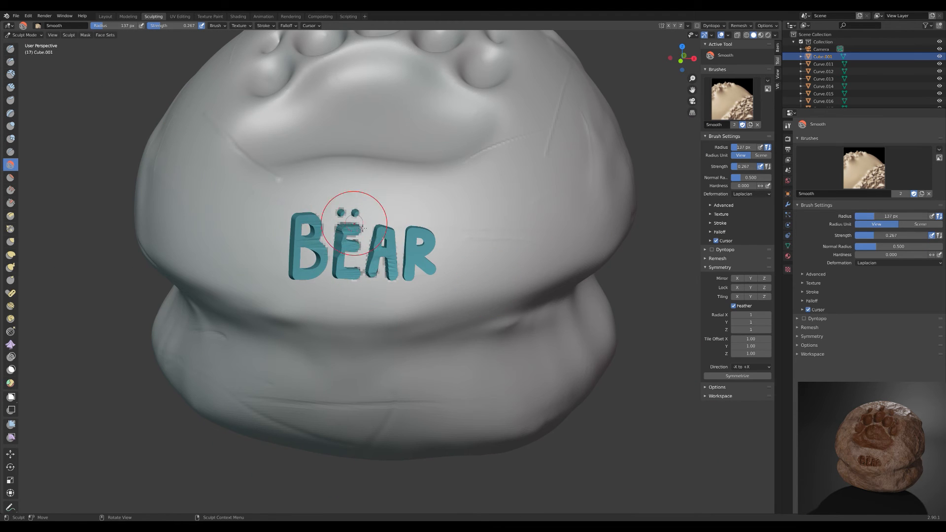
left_click_drag(405, 248, 419, 269)
middle_click_drag(429, 261, 460, 244)
middle_click_drag(476, 234, 486, 270, "ctrl")
- Save the file and voxel-remesh the rock with the carved lettering
left_click(740, 26)
left_click(16, 16)
left_click(35, 64)
left_click(741, 25)
left_click(742, 99)
- Set the Smooth brush radius to 123 px and soften the remeshed BËAR letters
middle_click_drag(466, 219, 438, 226)
key("f")
scroll(419, 227, "up", 4)
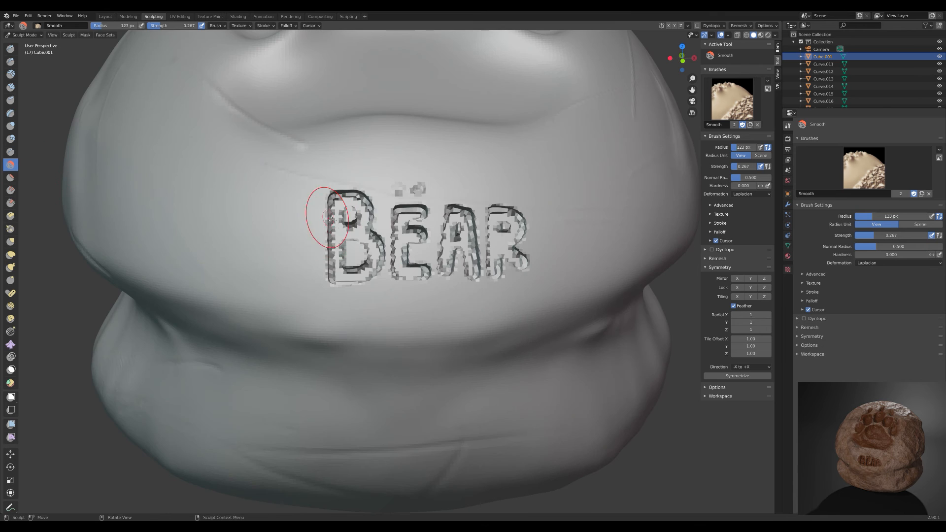
scroll(355, 258, "down", 6)
scroll(327, 250, "up", 5)
- Carve strokes into the rock with the Draw brush in Subtract mode, adjusting the brush radius
key("x")
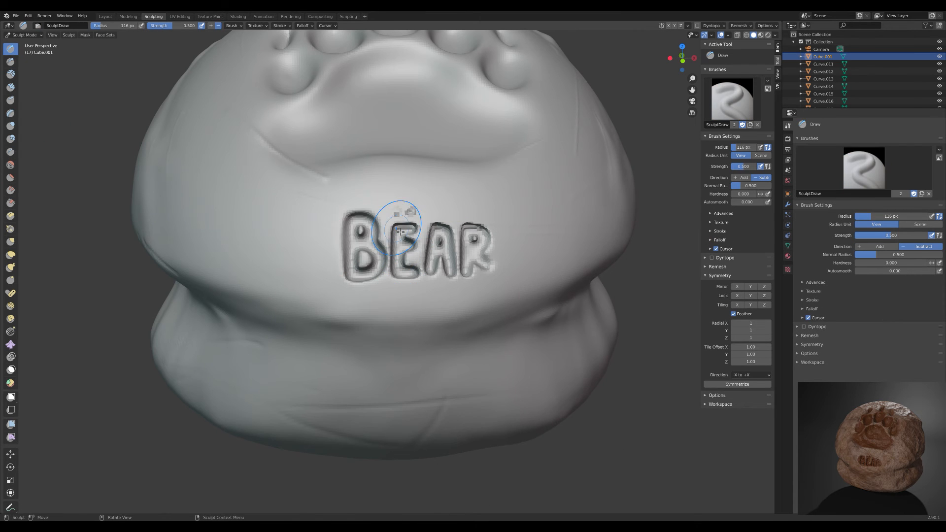
middle_click_drag(441, 217, 441, 177, "ctrl")
left_click_drag(256, 388, 285, 370)
key("f")
left_click_drag(179, 400, 170, 401)
middle_click_drag(295, 296, 296, 355, "ctrl")
mouse_move(345, 296)
middle_mouse_down()
mouse_move(237, 290)
mouse_move(339, 280)
middle_mouse_up()
left_click_drag(291, 224, 283, 232)
- Smooth the rock surface around the lettering with the Smooth brush
key("shift+s")
mouse_move(384, 221)
middle_mouse_down("ctrl")
mouse_move(390, 285)
mouse_move(424, 296)
middle_mouse_up("ctrl")
middle_click_drag(424, 345, 423, 246, "ctrl")
left_click_drag(475, 321, 418, 236)
middle_click_drag(413, 236, 414, 315, "ctrl")
middle_click_drag(384, 276, 418, 308)
- Switch the rock to Object Mode and back to Sculpt Mode, and voxel-remesh it with a finer voxel size
left_click(25, 35)
left_click(25, 43)
mouse_move(522, 295)
middle_mouse_down("ctrl")
mouse_move(525, 230)
mouse_move(566, 276)
middle_mouse_up("ctrl")
left_click(25, 35)
left_click(31, 61)
left_click(741, 25)
double_click(753, 40)
left_click(780, 98)
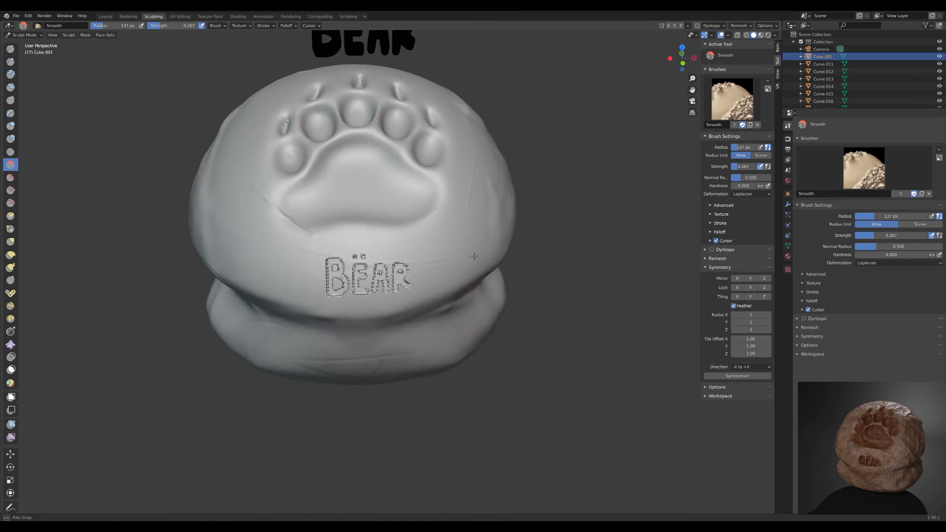
- Smooth and remesh the carved BËAR lettering, and choose the Flatten brush
middle_click_drag(394, 305, 394, 237, "ctrl")
middle_click_drag(394, 236, 413, 222)
key("ctrl+r")
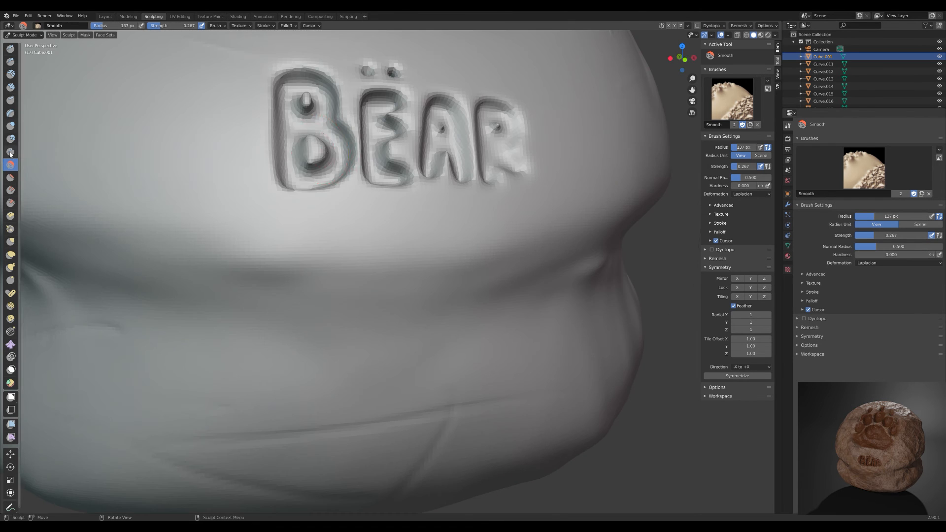
left_click(10, 177)
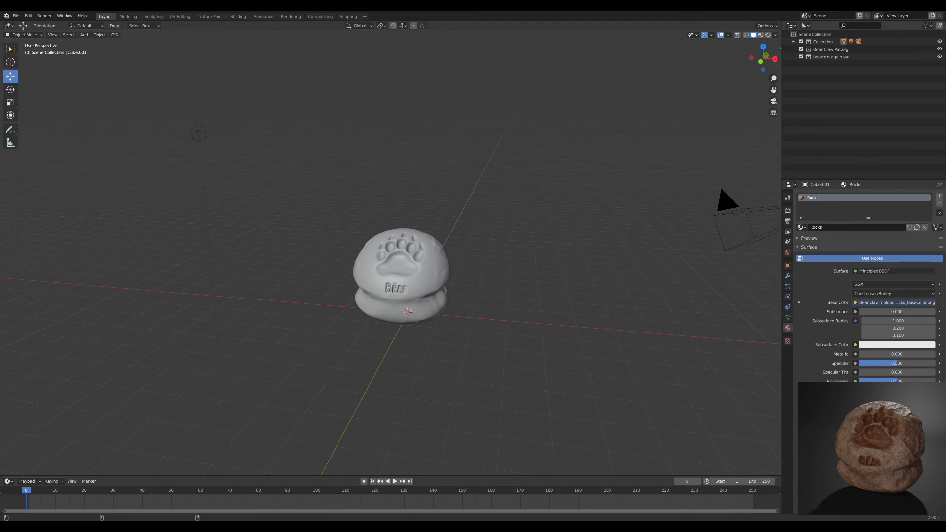
- Show the rock's material nodes in the Shading workspace and collapse its BaseColor image texture node
scroll(345, 375, "up", 6)
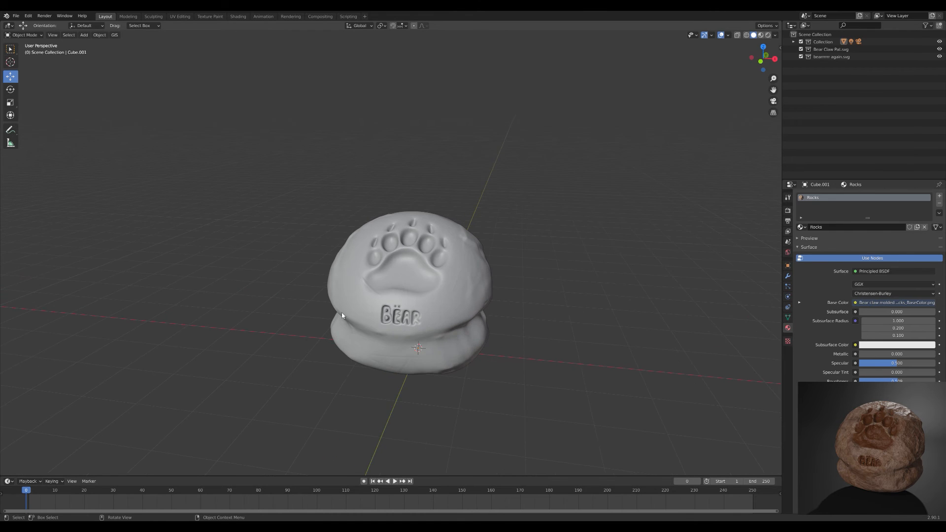
middle_click_drag(387, 347, 418, 325)
scroll(335, 329, "down", 6)
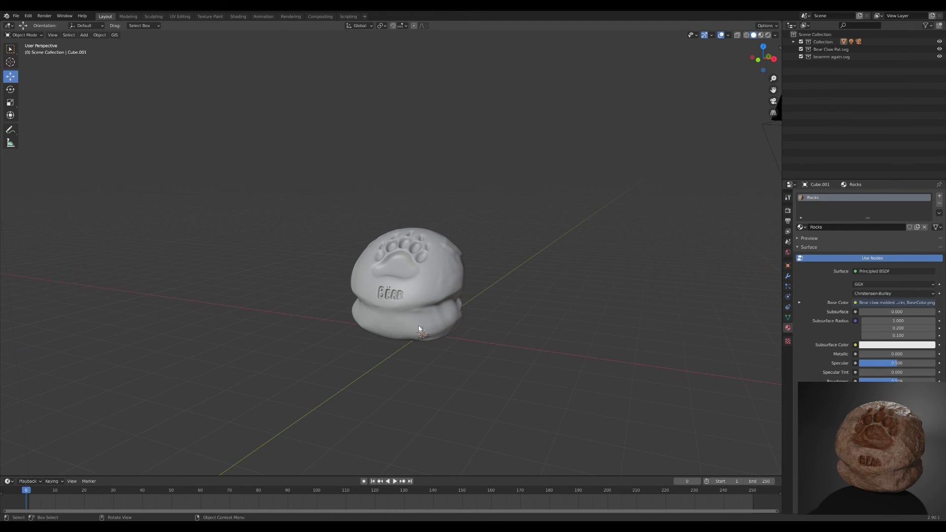
left_click(238, 16)
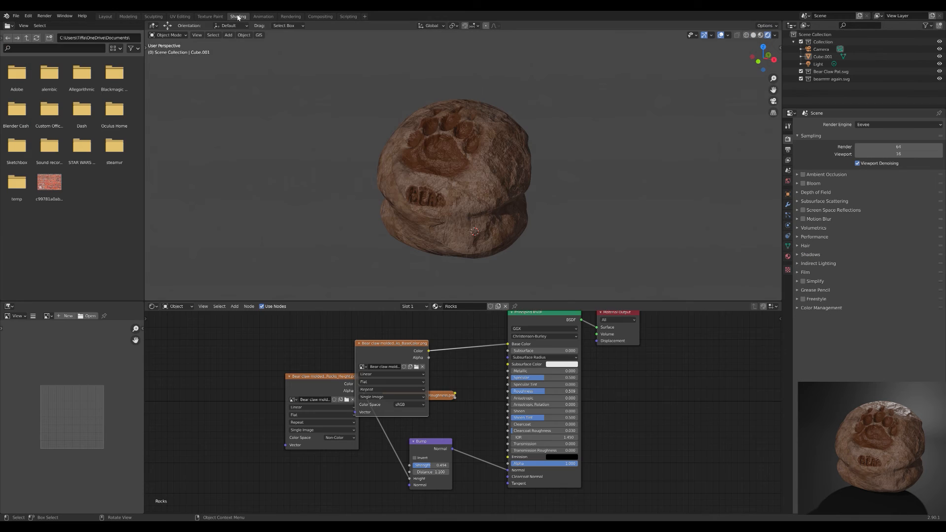
left_click(359, 346)
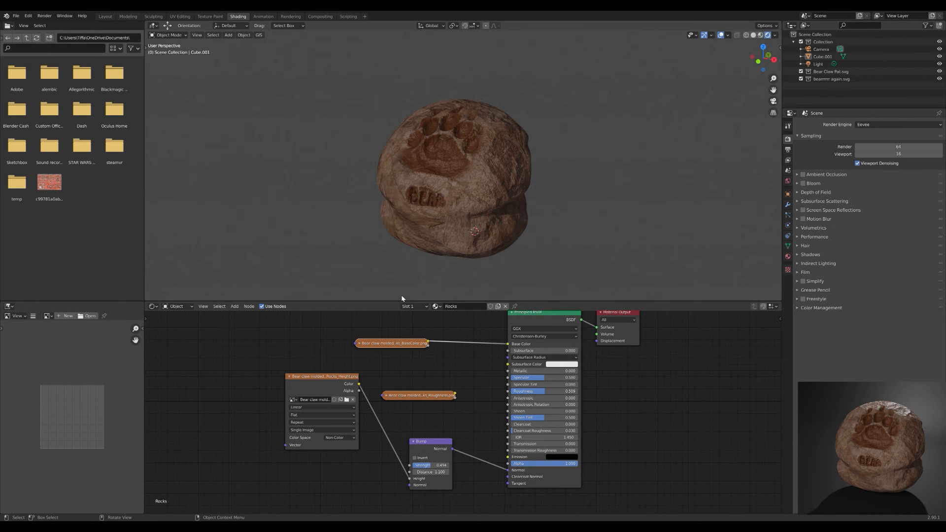
- Switch the render engine to Cycles and examine the textured rock's paw print and lettering from several angles
middle_click_drag(544, 222, 551, 209)
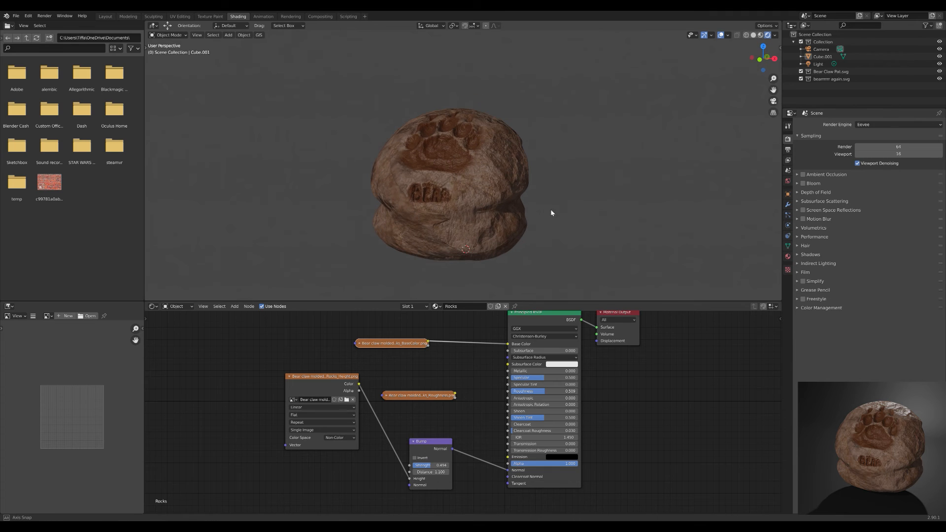
left_click(875, 125)
left_click(872, 149)
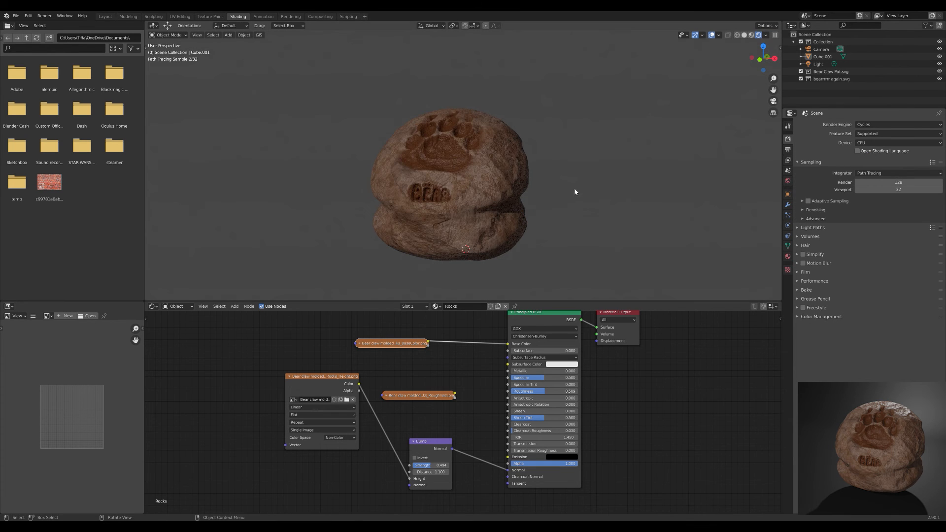
middle_click_drag(572, 184, 562, 190)
scroll(576, 190, "up", 1)
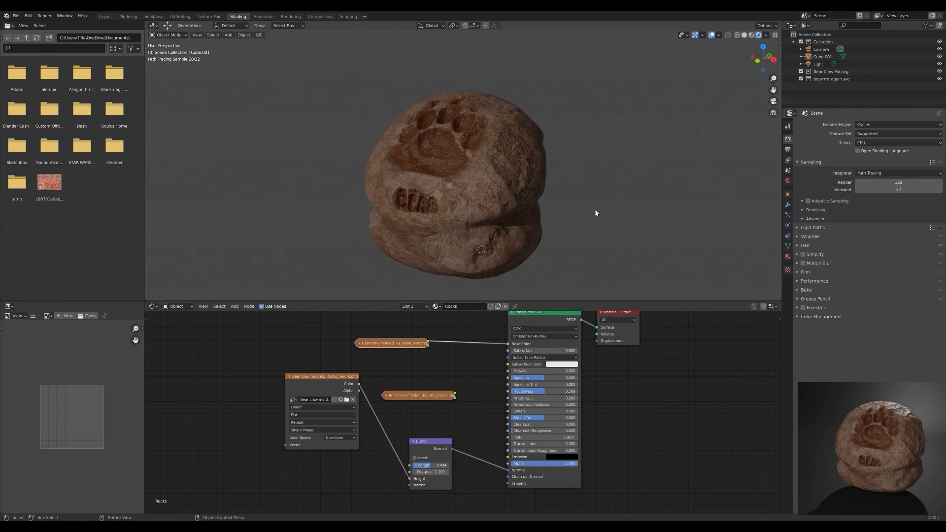
left_click(886, 125)
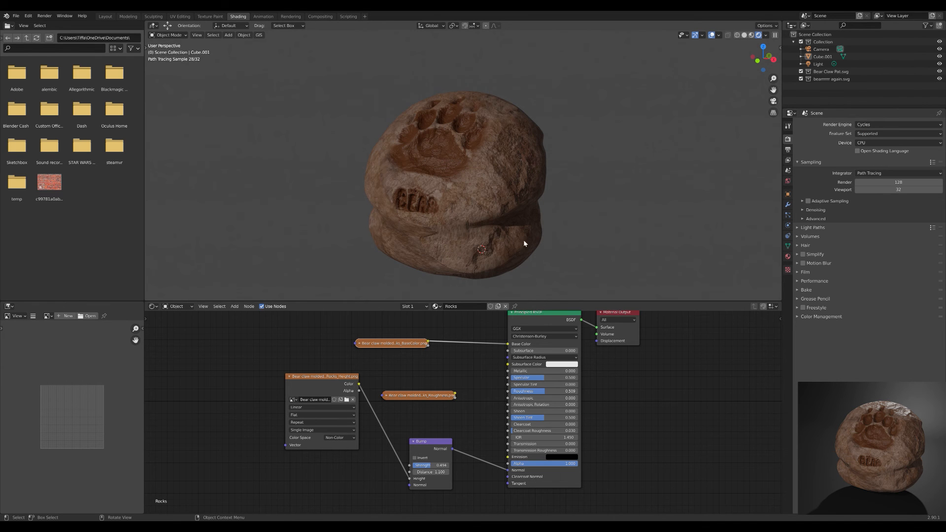
mouse_move(518, 240)
middle_mouse_down()
mouse_move(338, 227)
mouse_move(306, 213)
mouse_move(233, 212)
mouse_move(173, 234)
mouse_move(249, 239)
mouse_move(392, 220)
mouse_move(427, 230)
mouse_move(418, 226)
middle_mouse_up()
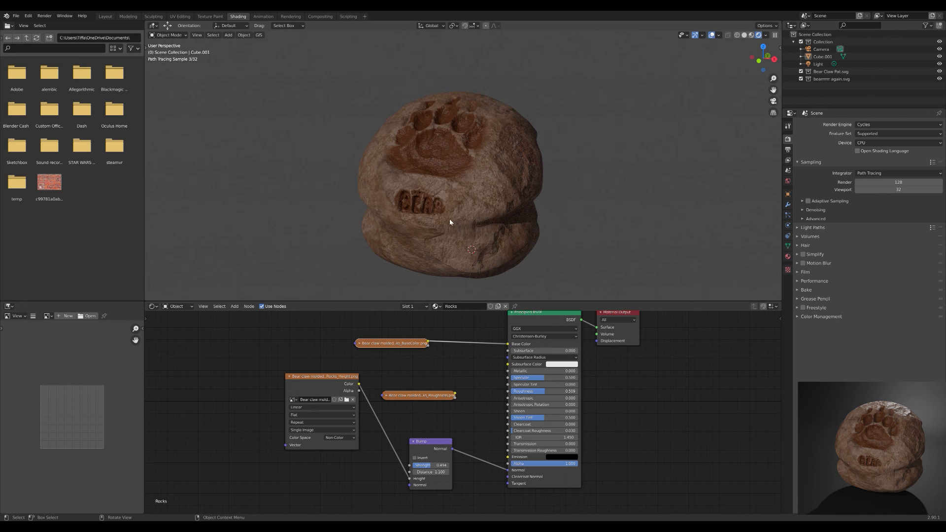
middle_click_drag(463, 197, 525, 222)
scroll(535, 218, "up", 1)
- Set the render engine back to Eevee and view the rock from another angle
left_click(898, 125)
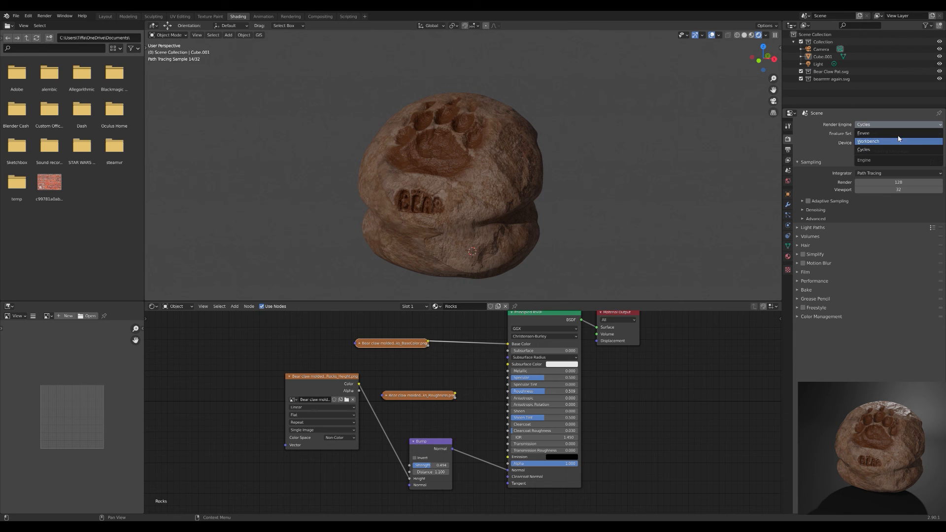
left_click(897, 133)
middle_click_drag(503, 190, 588, 195)
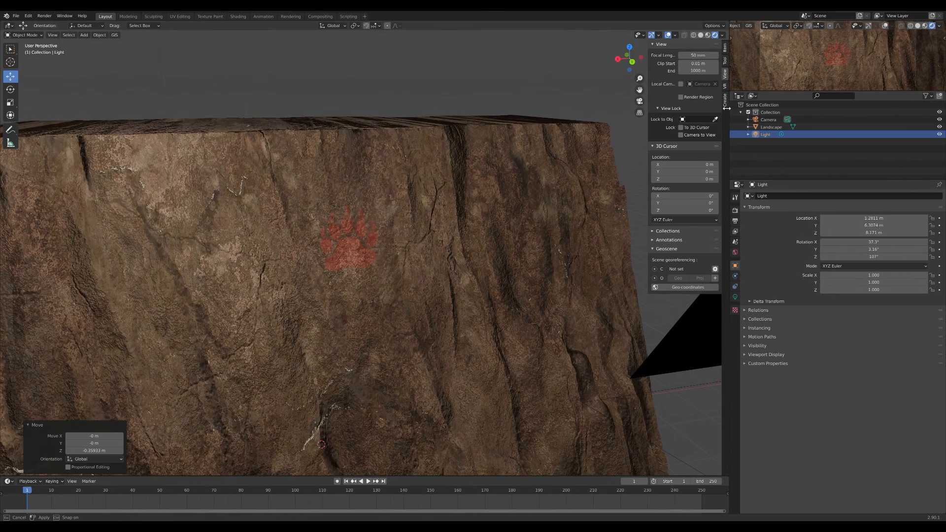
- Select the Landscape cliff and enlarge the camera preview viewport, then inspect the red paw prints on the cliff face
left_click(763, 127)
left_click_drag(757, 92, 759, 149)
left_click(545, 118)
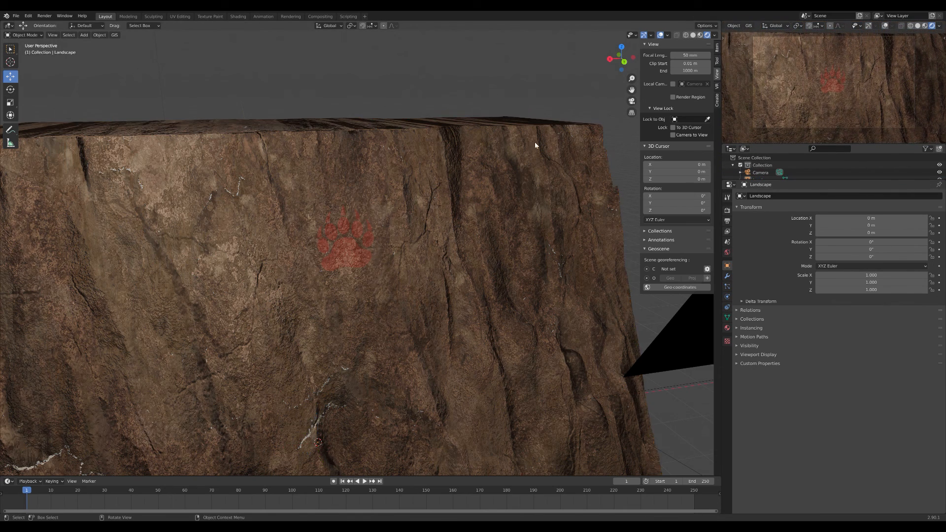
scroll(362, 286, "down", 4)
middle_click_drag(362, 286, 379, 293)
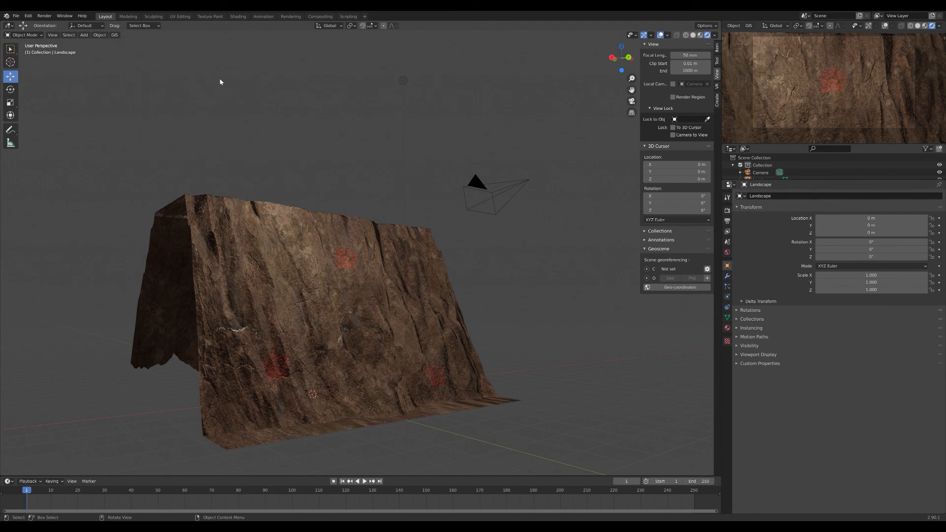
scroll(335, 158, "up", 5)
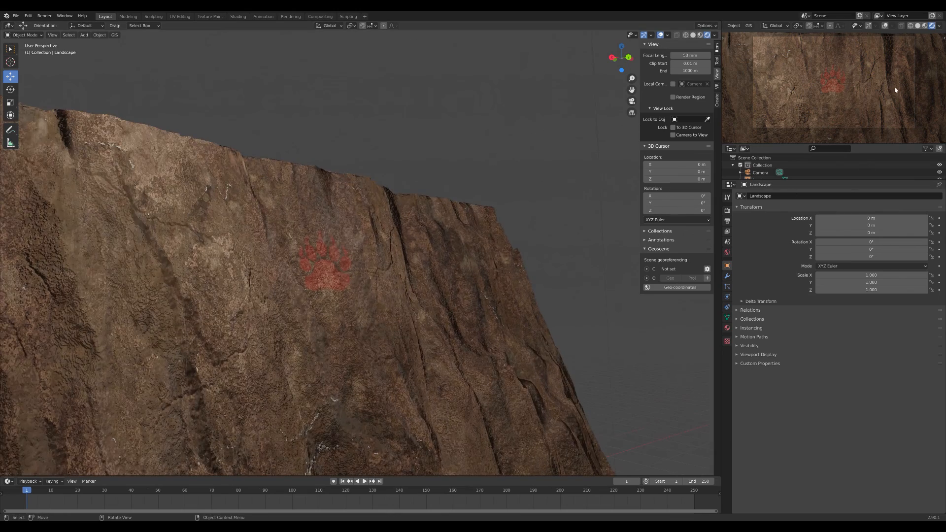